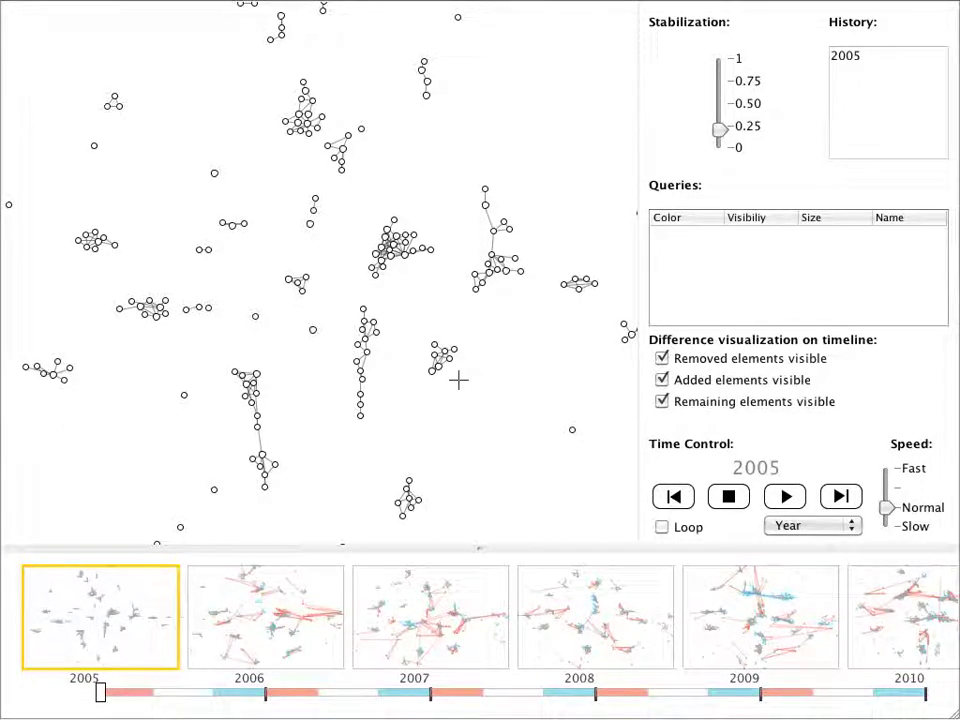
# Step through the yearly network graphs from 2005 to 2009 and jump back to 2007
pyautogui.click(461, 422)
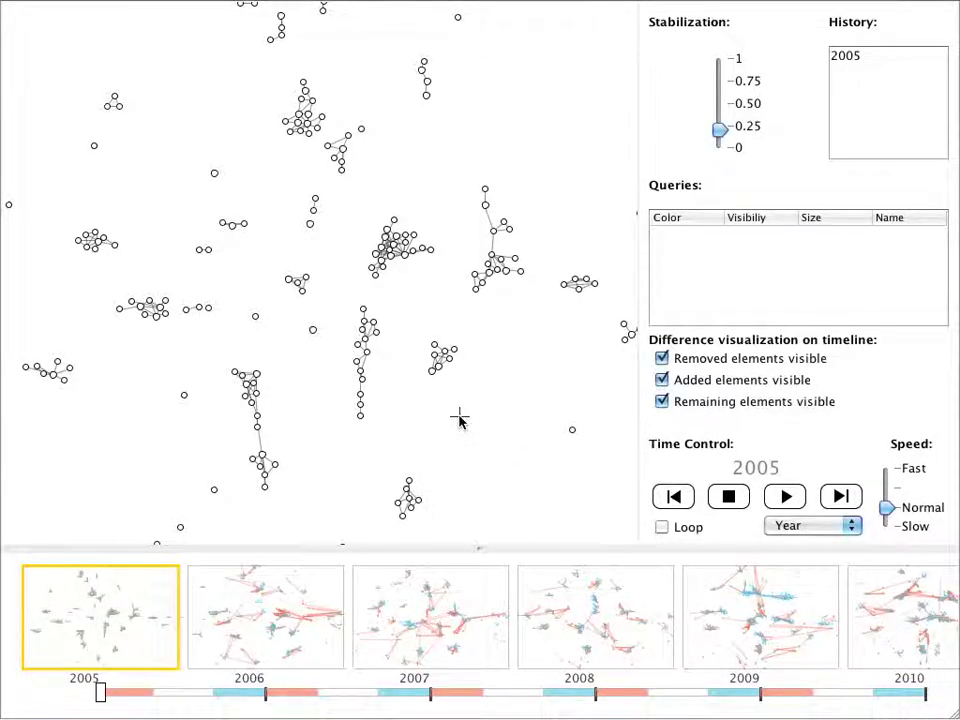
pyautogui.scroll(6, 459, 416)
pyautogui.moveTo(494, 364); pyautogui.dragTo(367, 448)
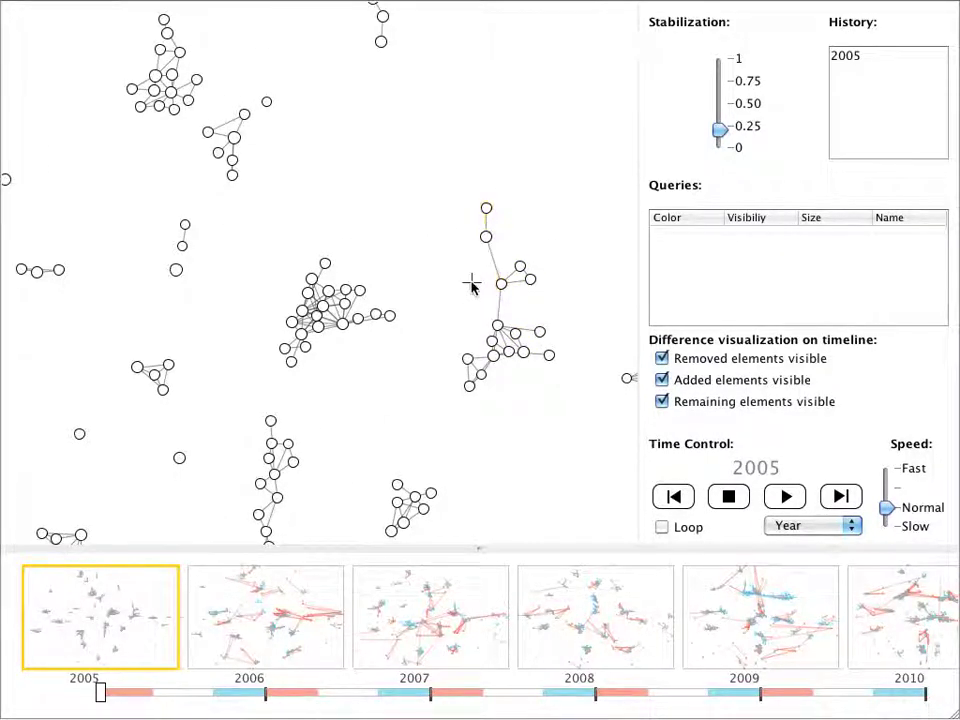
pyautogui.press('Right')
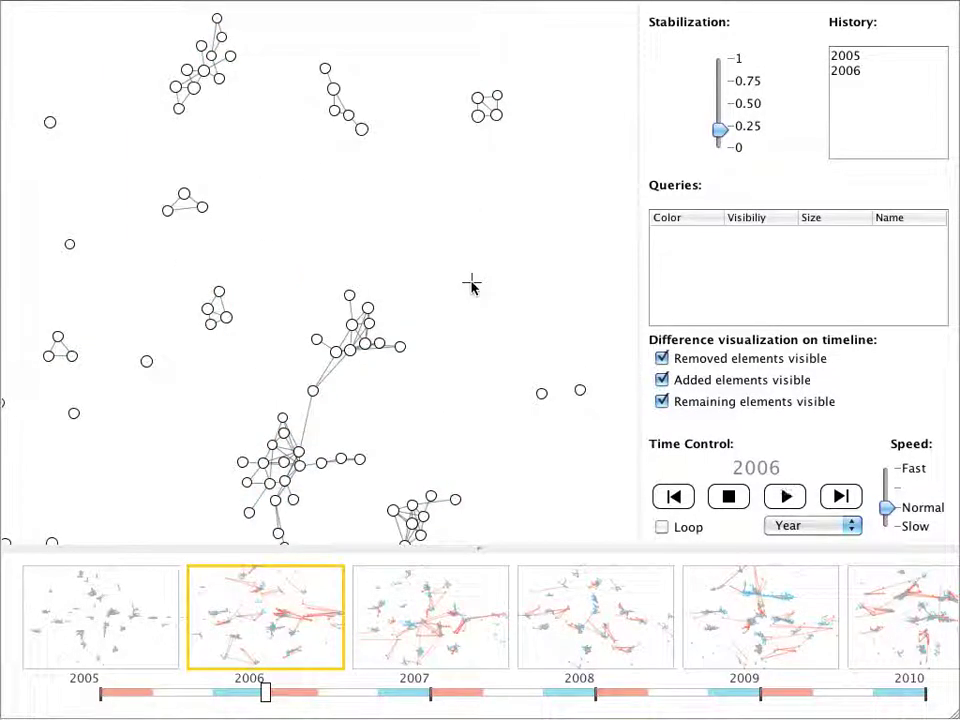
pyautogui.press('space')
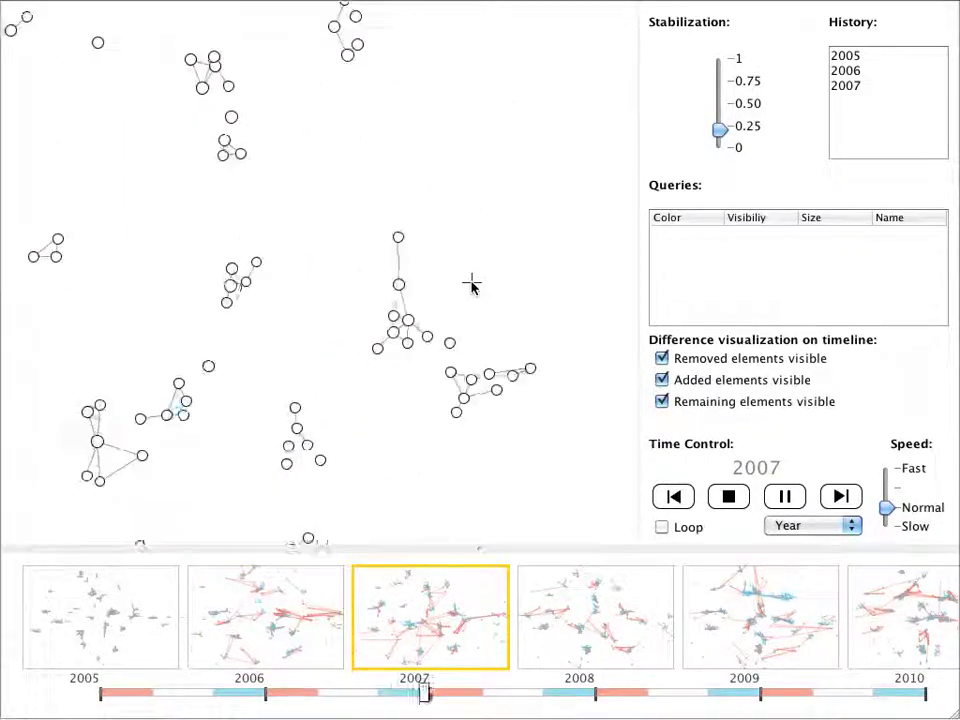
pyautogui.press('Right')
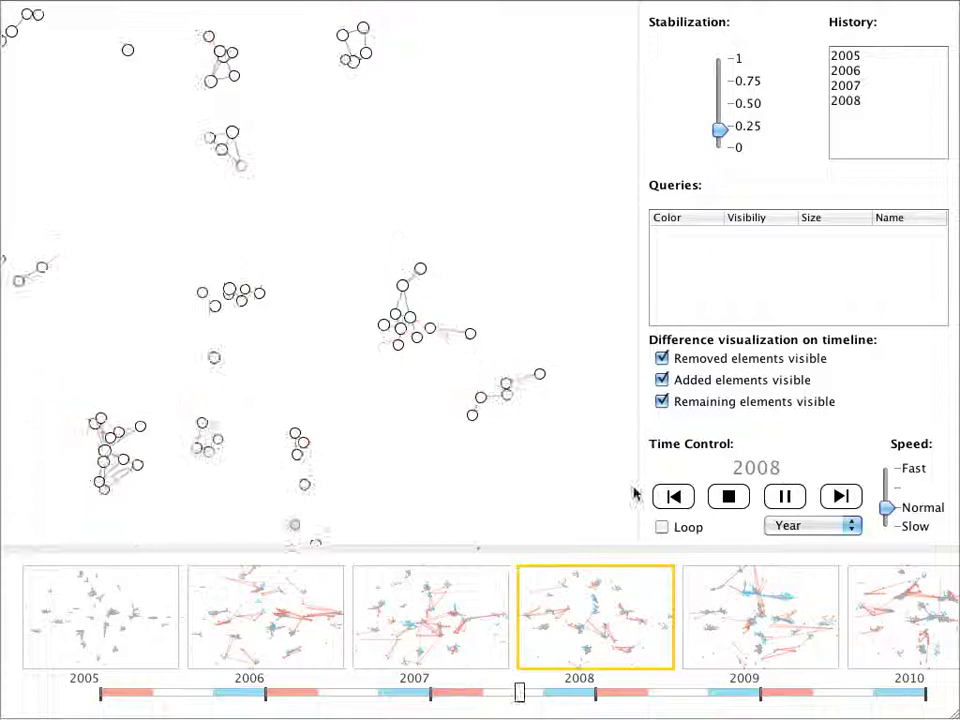
pyautogui.press('Right')
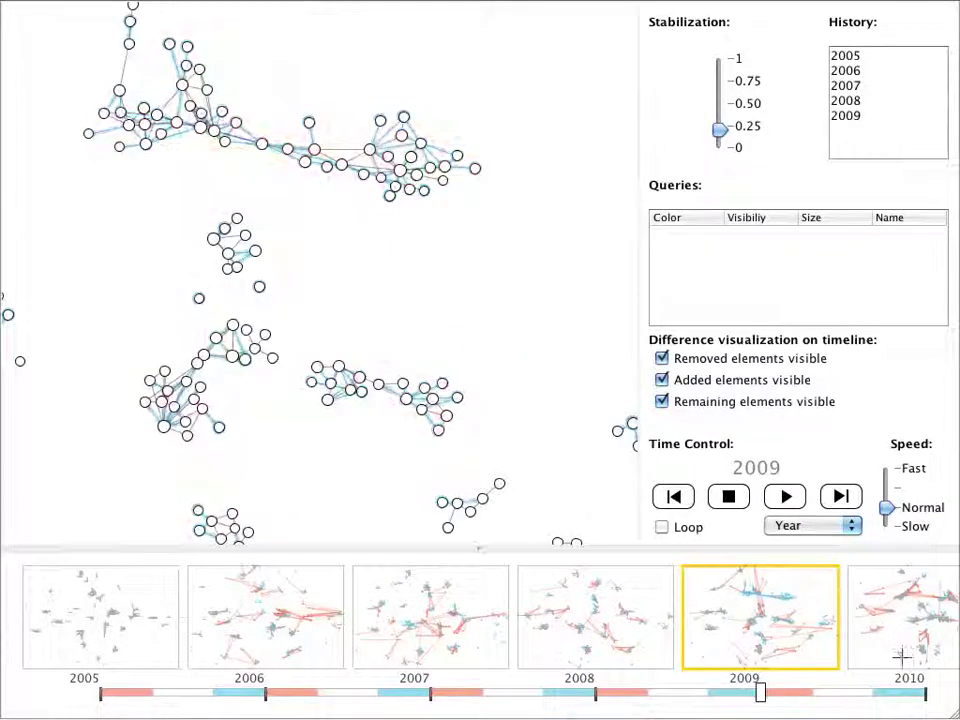
pyautogui.click(484, 652)
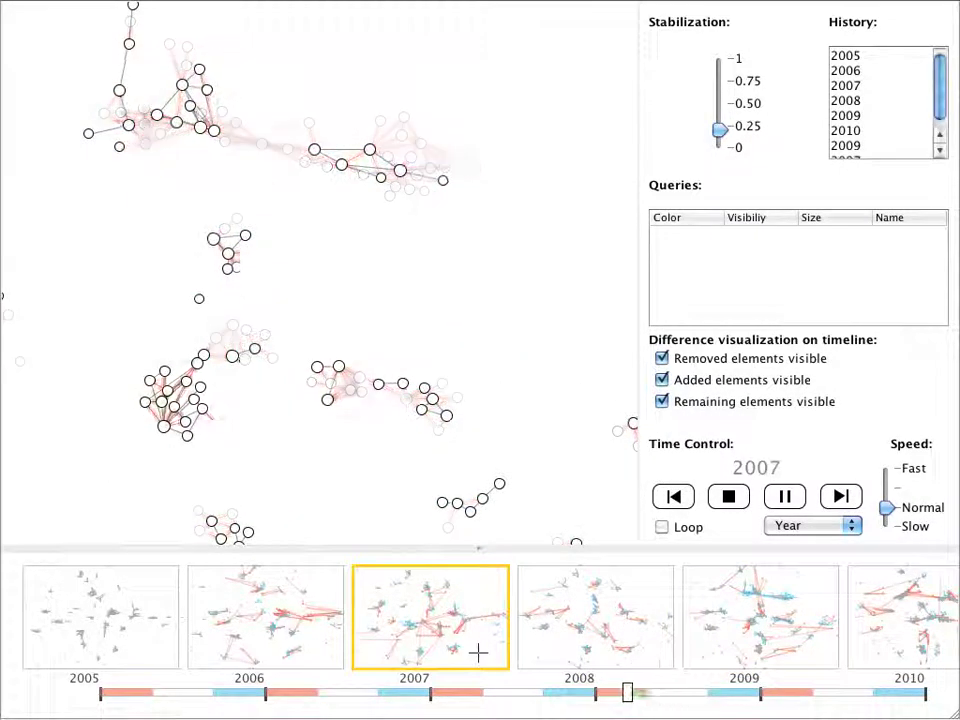
# In the 2009 graph, mark the right and left clusters of the large connected component as two separate queries
pyautogui.click(729, 654)
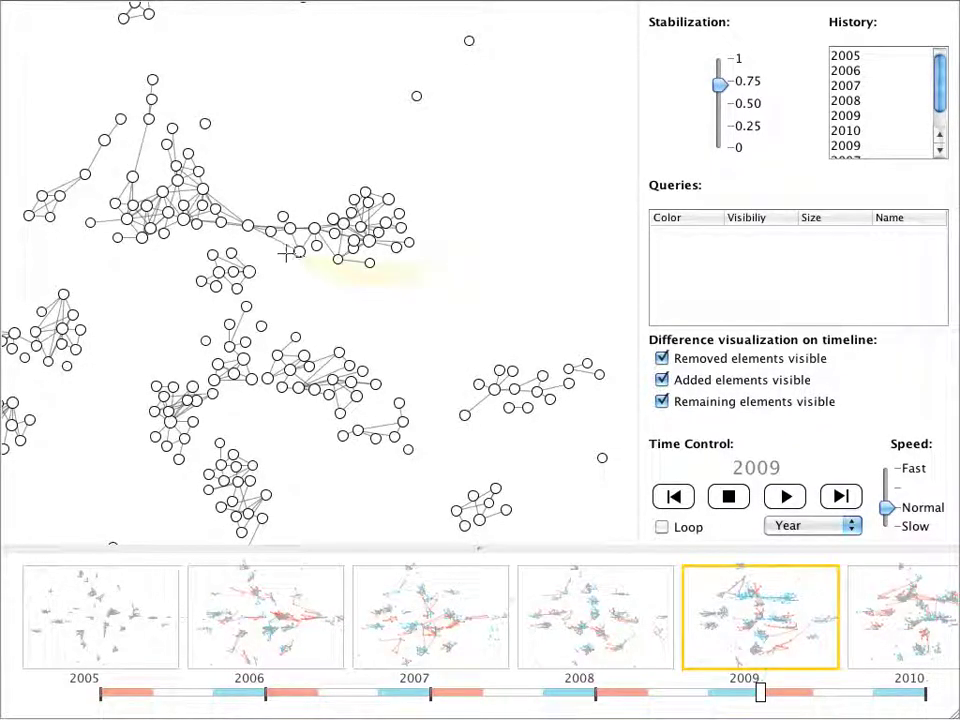
pyautogui.moveTo(388, 175); pyautogui.dragTo(418, 193)
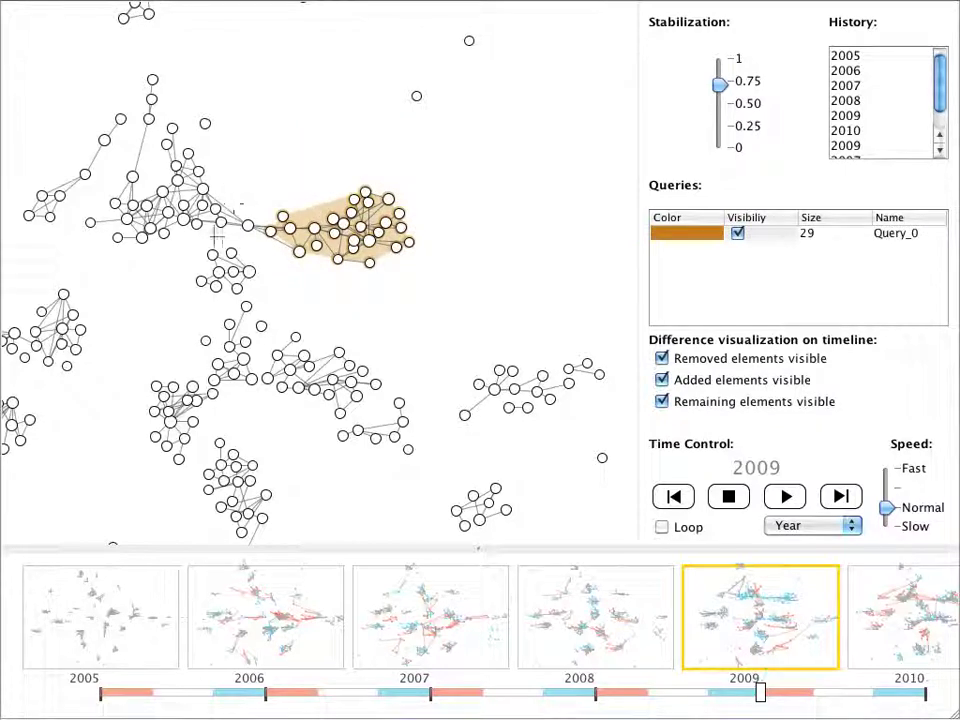
pyautogui.moveTo(242, 76); pyautogui.dragTo(238, 72)
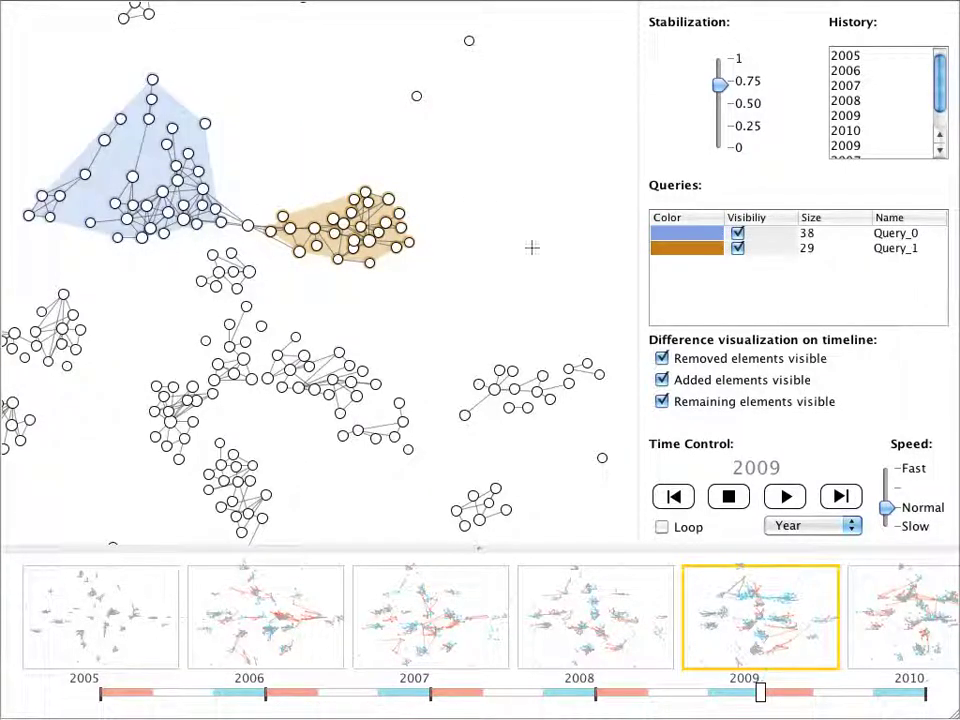
# Trace the two marked clusters backwards through the 2008, 2007, 2006 and 2005 graphs
pyautogui.click(662, 580)
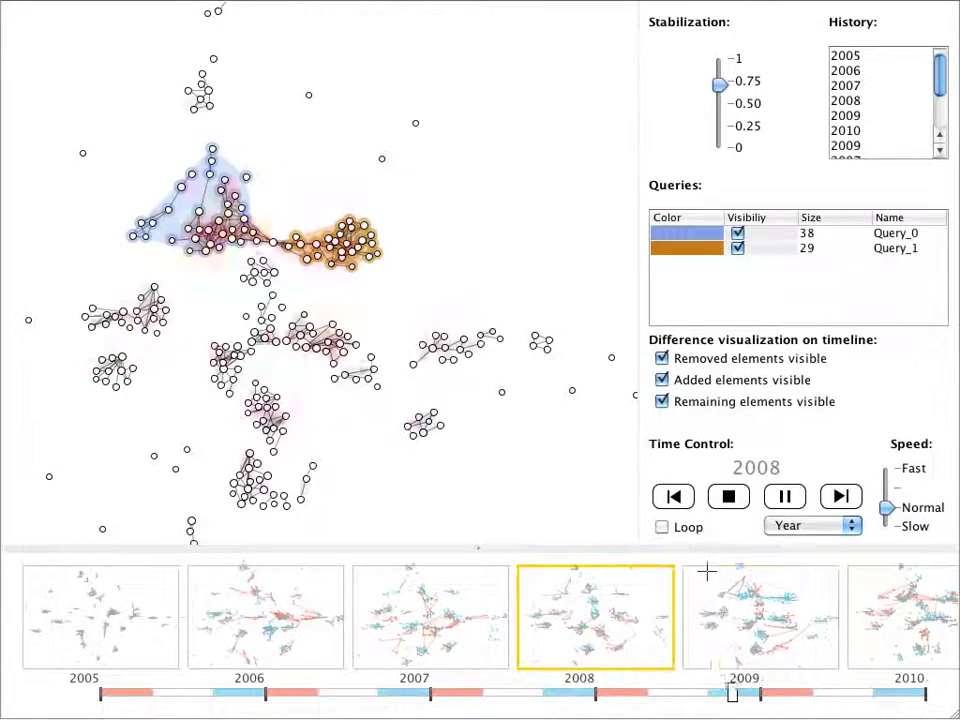
pyautogui.press('Left')
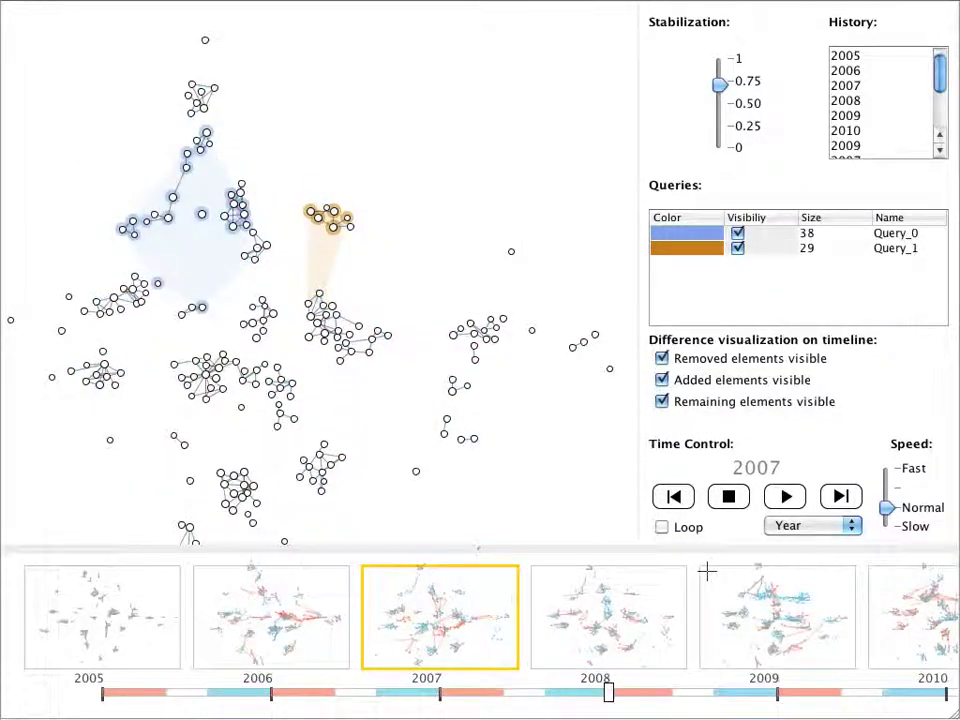
pyautogui.press('Left')
pyautogui.press('Left')
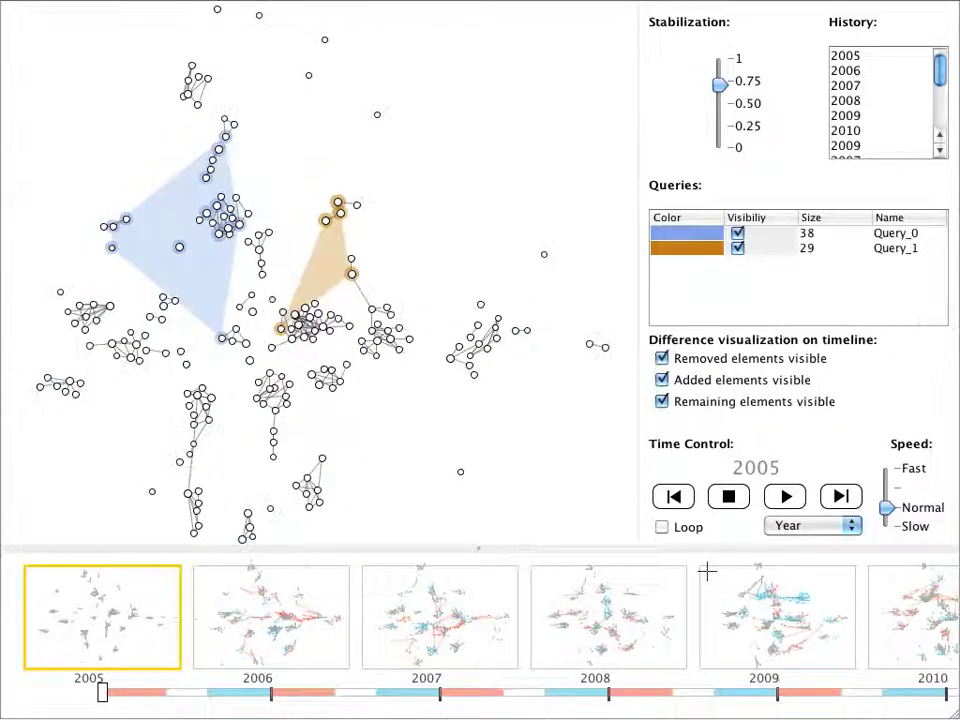
# Return to the 2009 graph and revisit 2010 and 2007 from the history of visited years
pyautogui.click(716, 637)
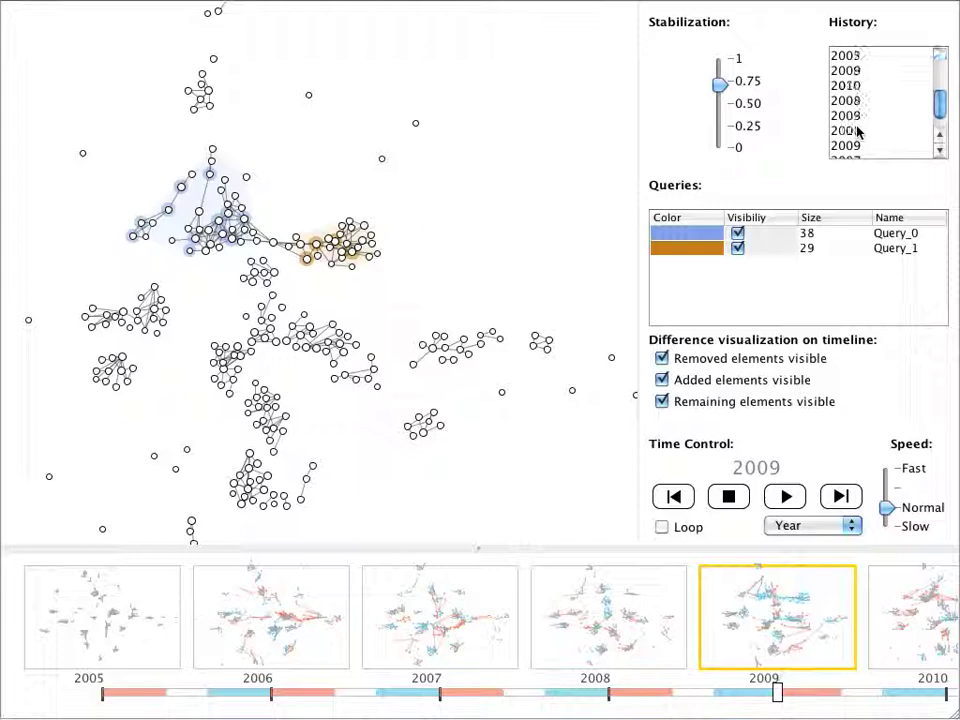
pyautogui.scroll(-2, 858, 138)
pyautogui.scroll(1, 858, 100)
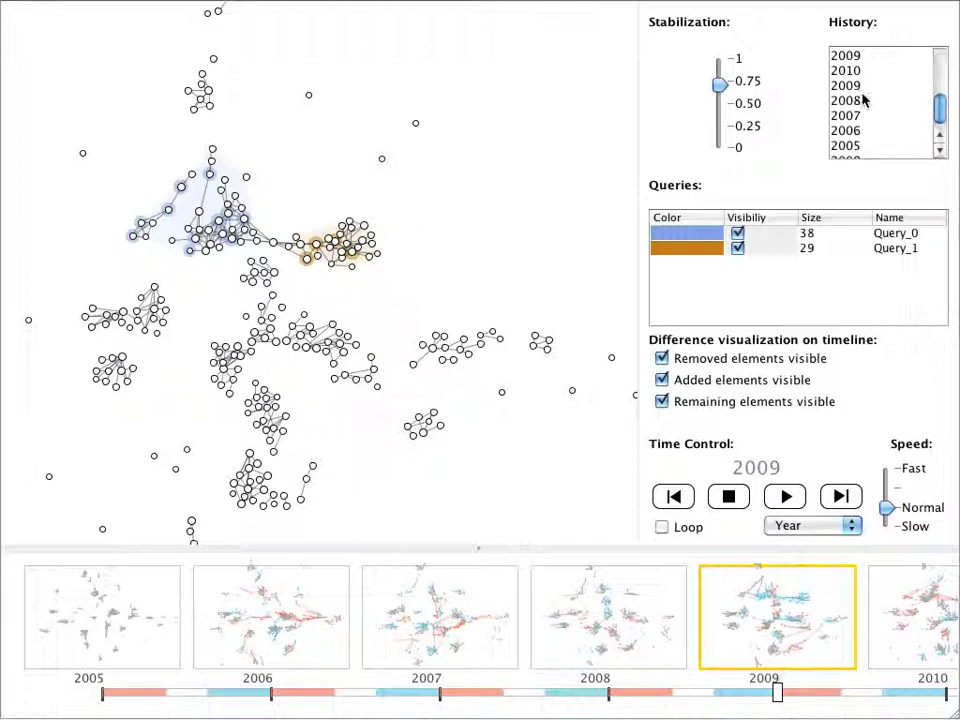
pyautogui.click(862, 75)
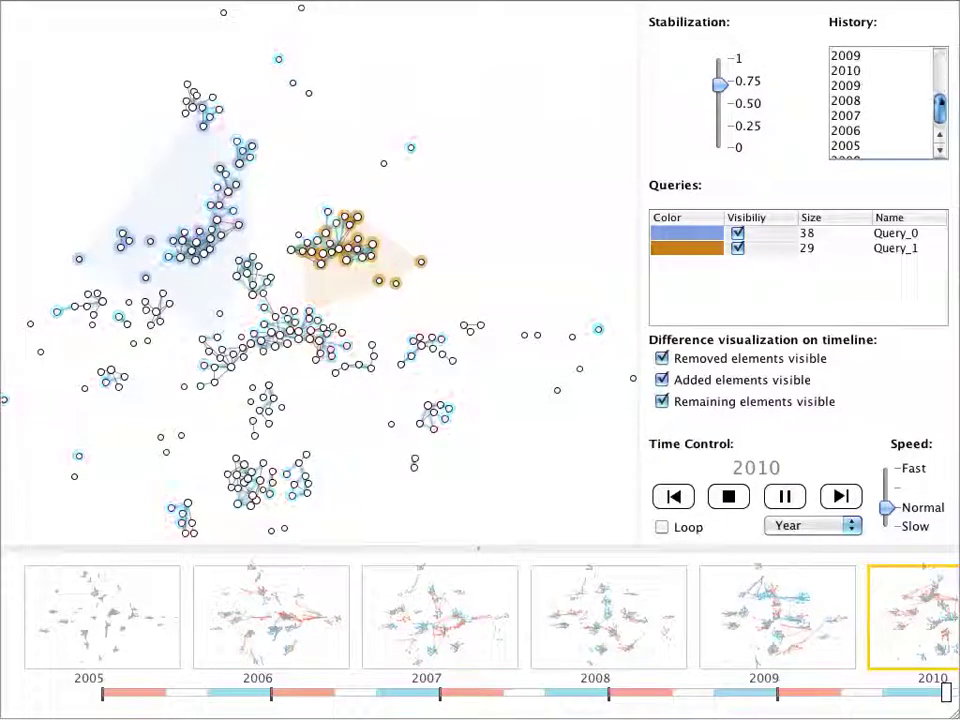
pyautogui.scroll(1, 875, 120)
pyautogui.click(851, 60)
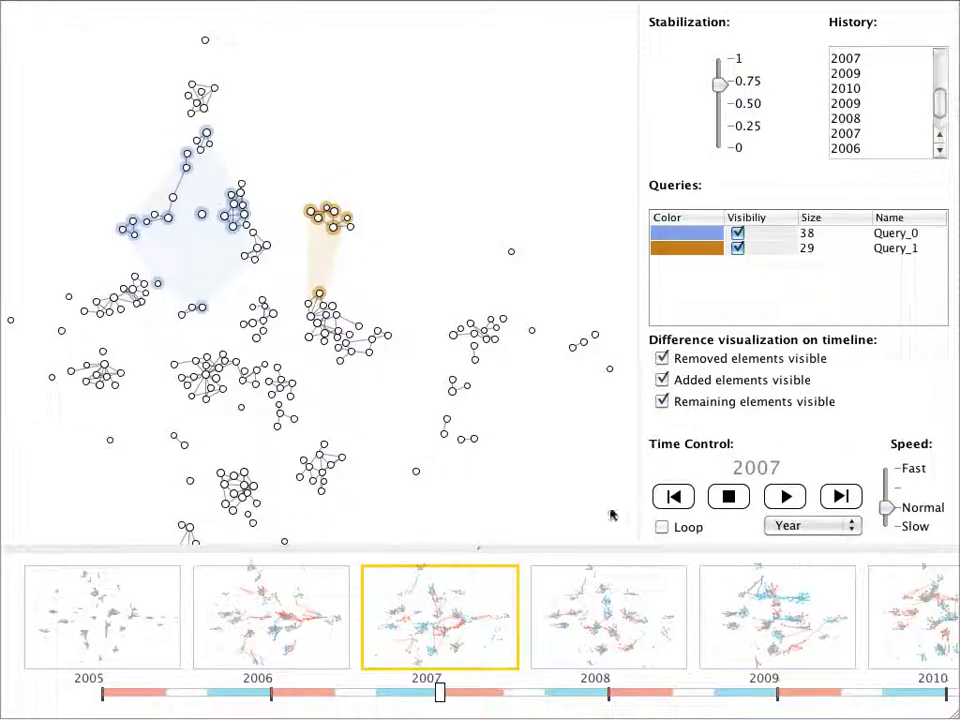
# Show the 2008 graph and delete the cluster queries
pyautogui.click(717, 580)
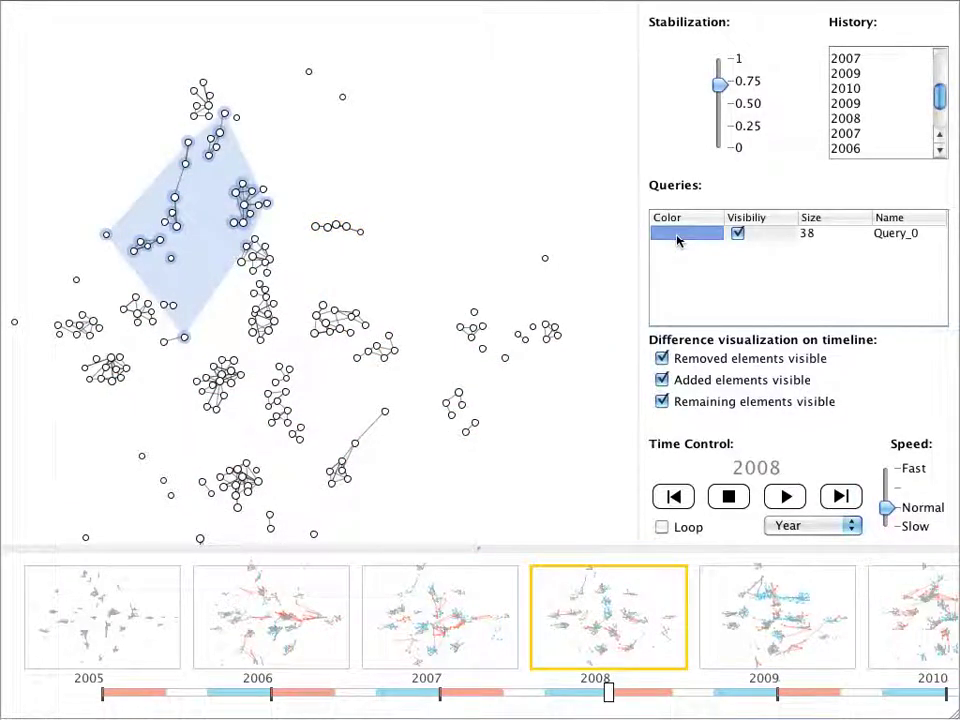
pyautogui.press('Delete')
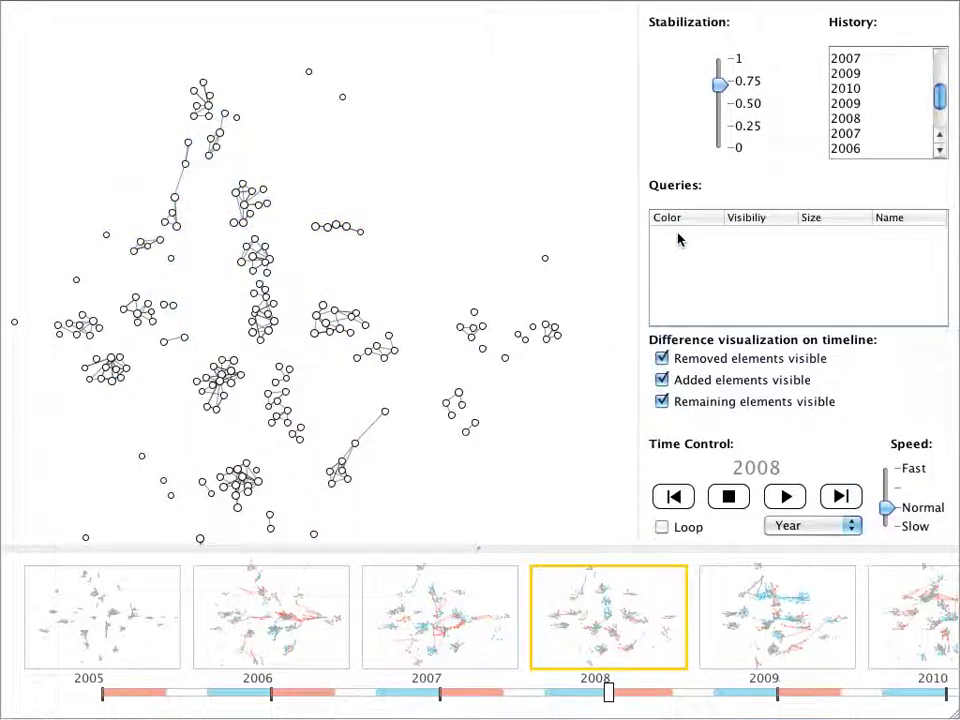
pyautogui.scroll(3, 446, 266)
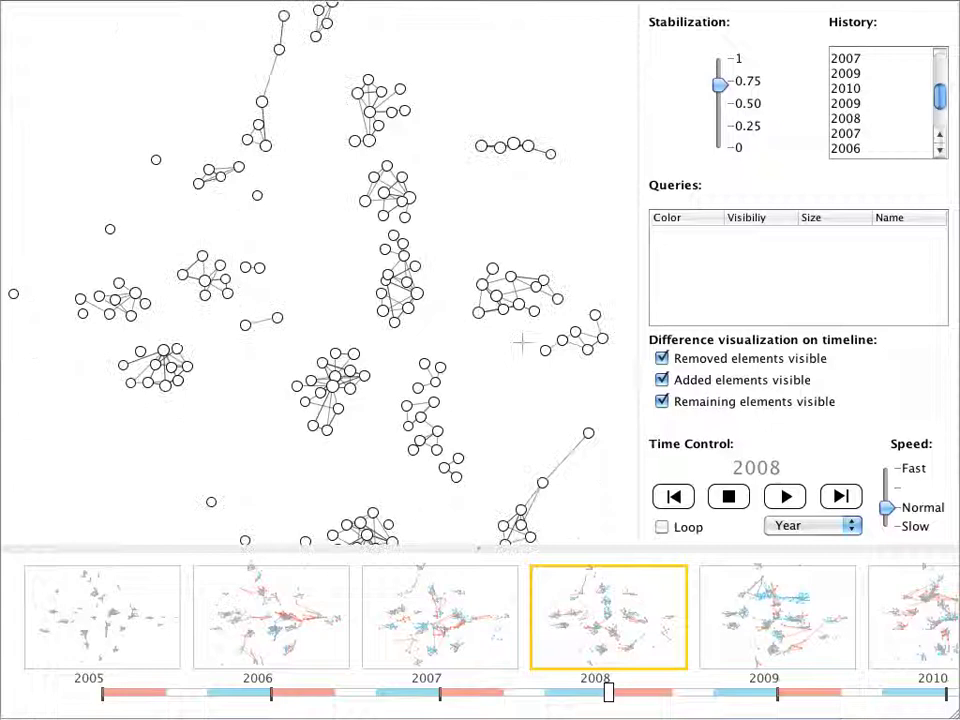
pyautogui.click(506, 694)
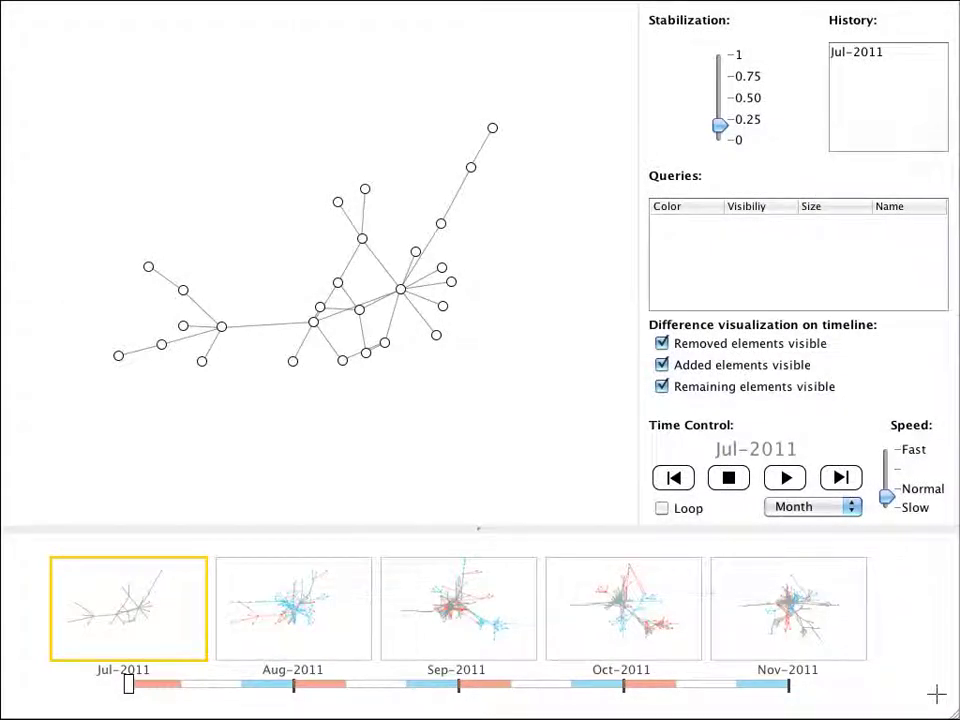
# Animate the monthly network from Jul-2011 through Aug-2011 to Sep-2011
pyautogui.press('space')
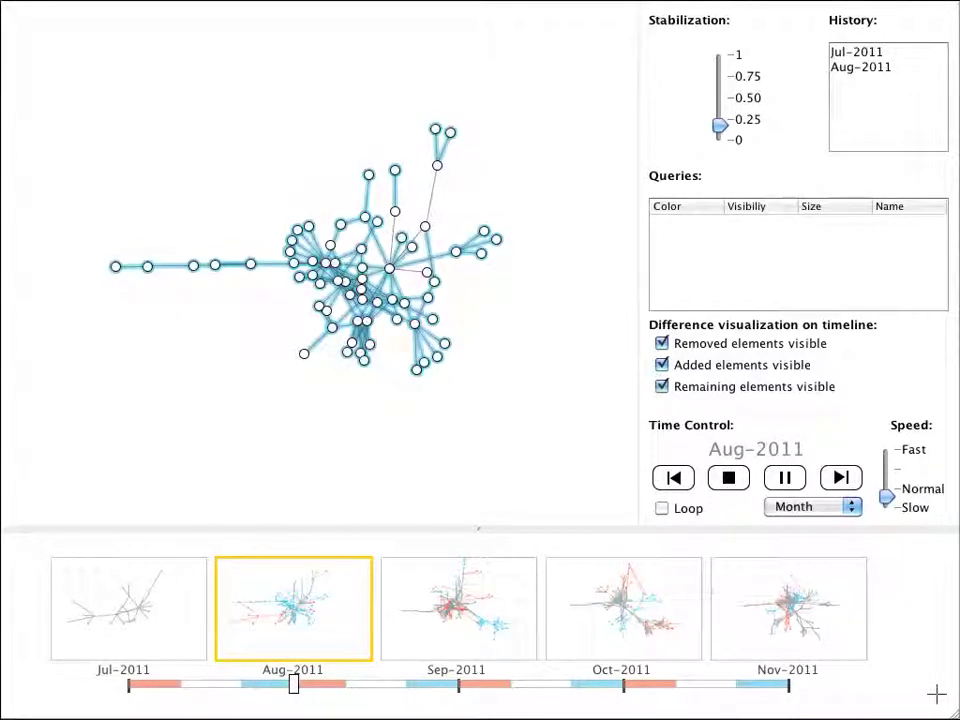
pyautogui.press('space')
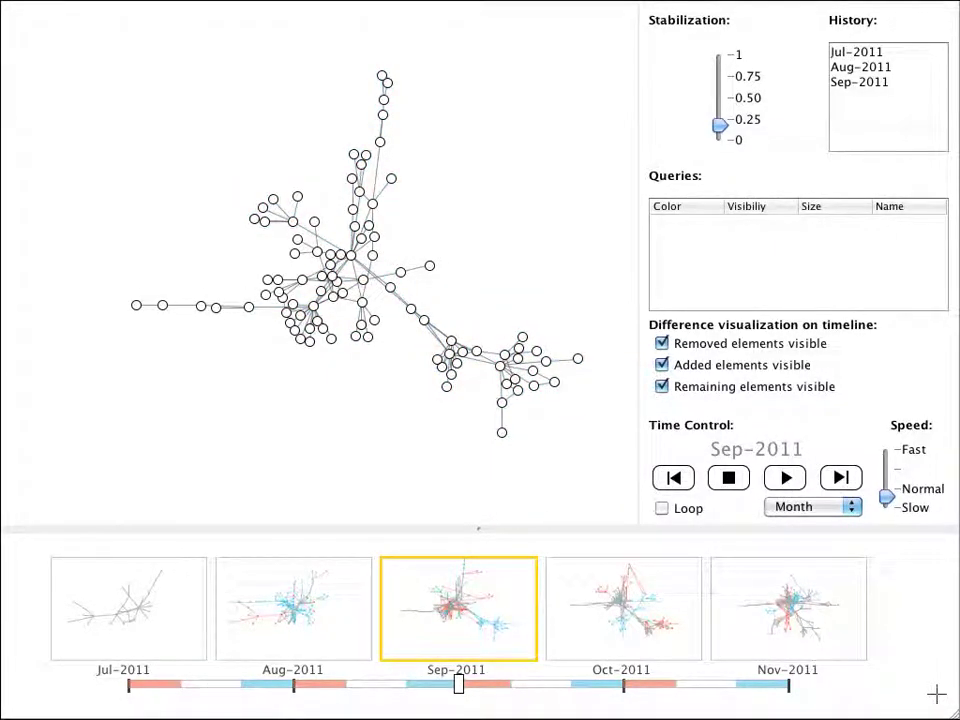
# Jump to the Nov-2011 graph and back to Sep-2011, and scrub the timeline from Jul-2011 towards Sep-2011
pyautogui.click(823, 655)
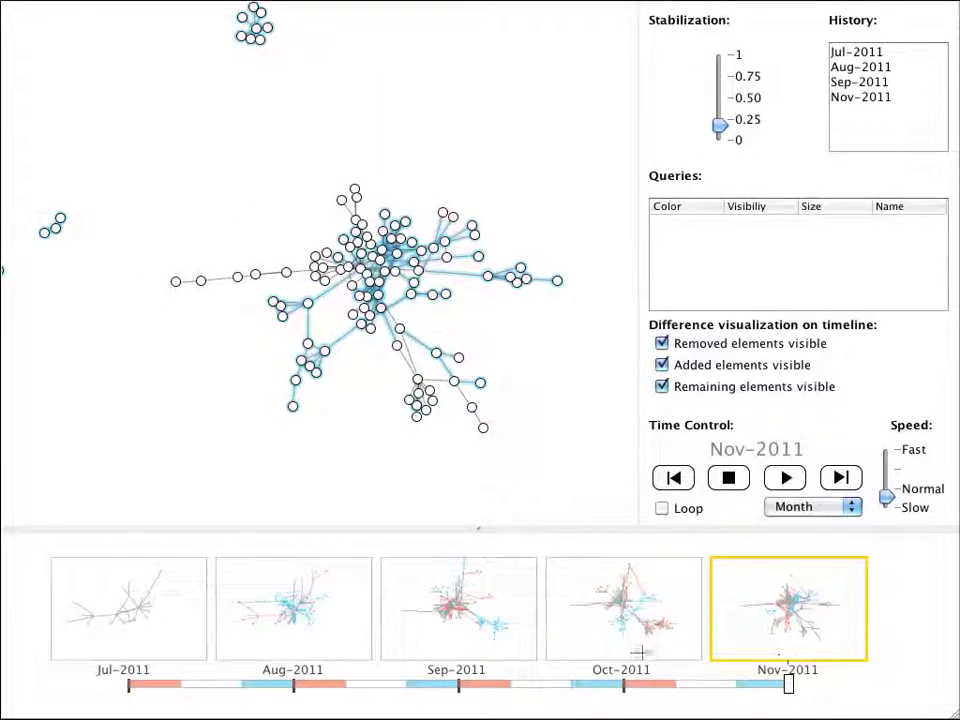
pyautogui.click(514, 655)
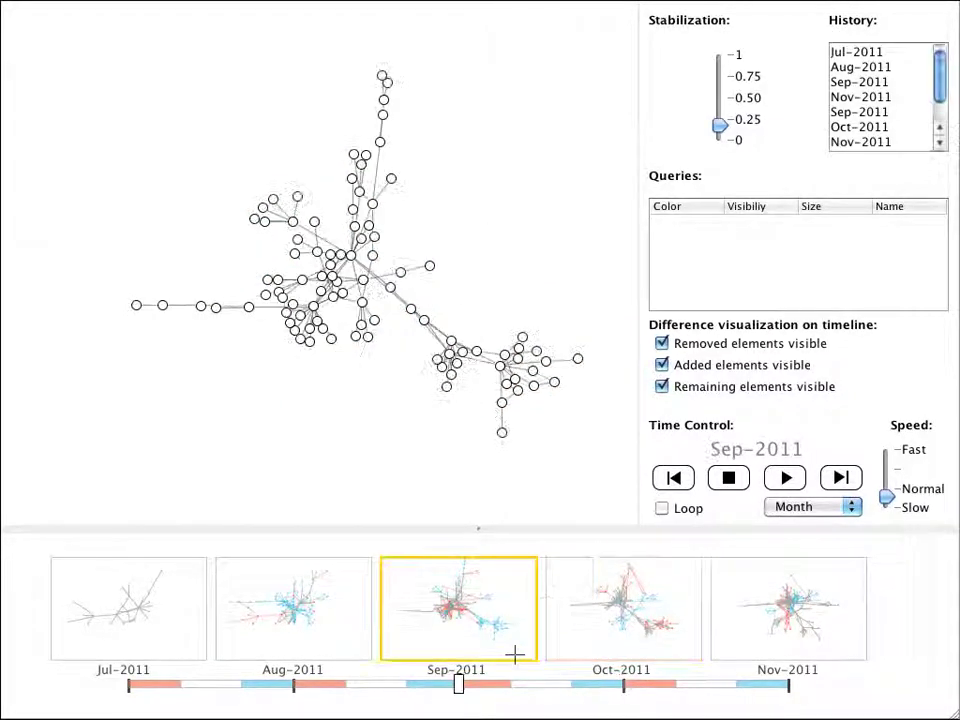
pyautogui.moveTo(127, 683); pyautogui.dragTo(433, 686)
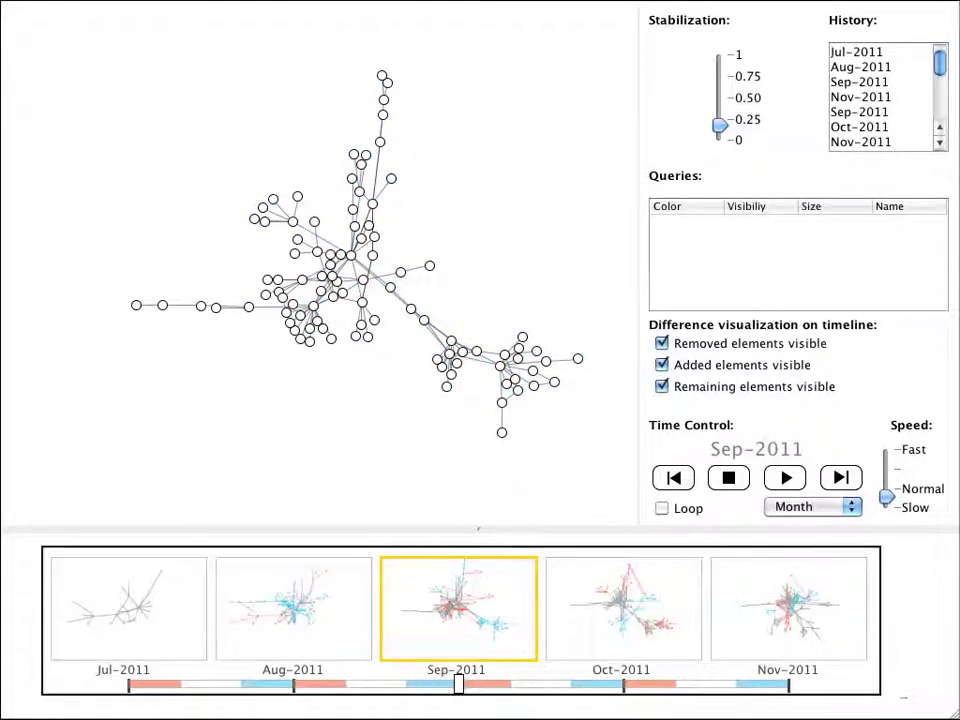
# Toggle the visibility of the removed, added and remaining elements in the timeline's difference visualization
pyautogui.click(661, 347)
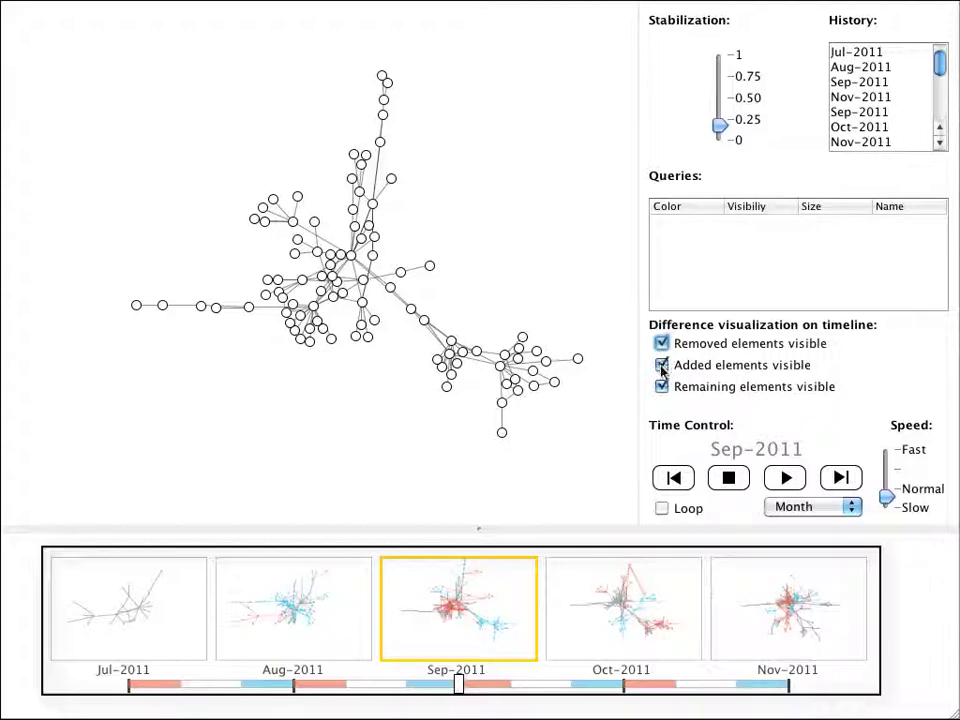
pyautogui.click(661, 366)
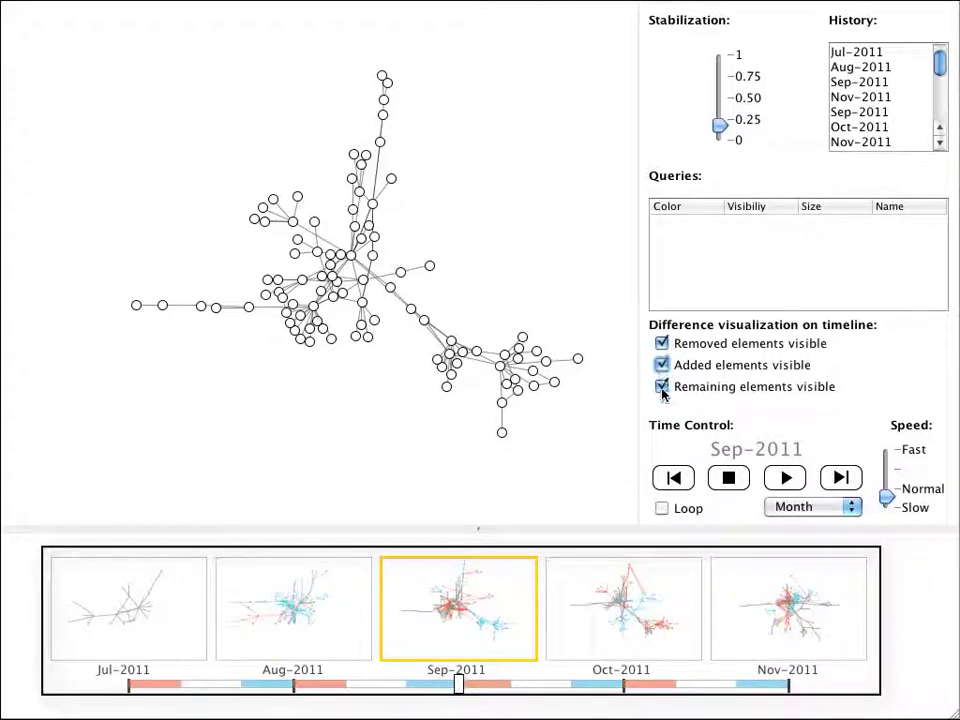
pyautogui.click(662, 387)
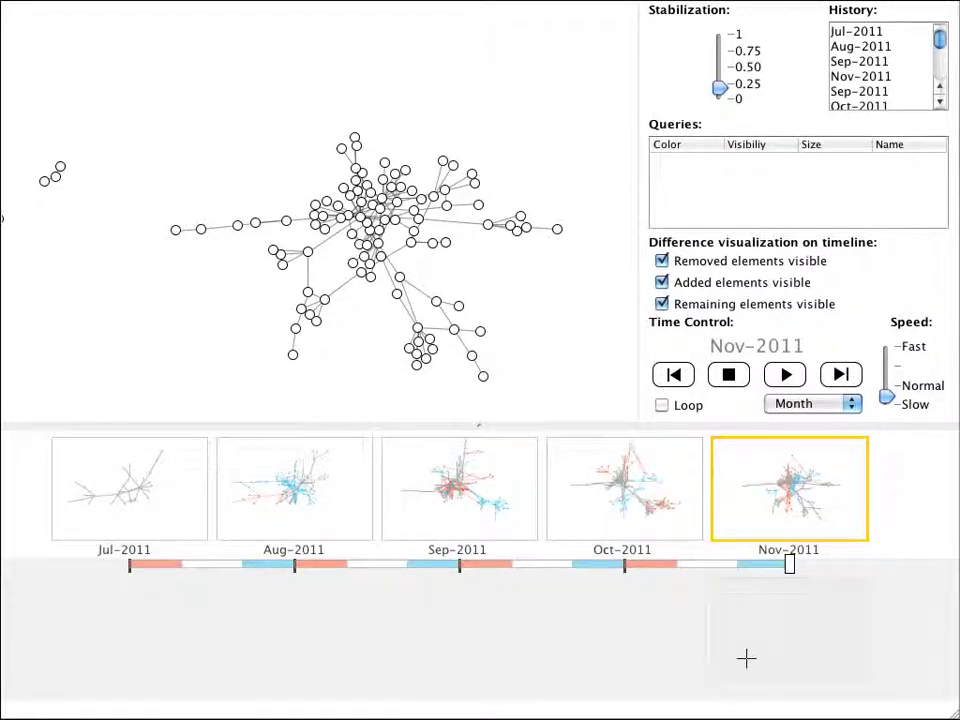
# Place the Sep-2011 and Jul-2011 graphs in the comparison row beneath the timeline
pyautogui.moveTo(470, 490); pyautogui.dragTo(489, 666)
pyautogui.click(181, 529)
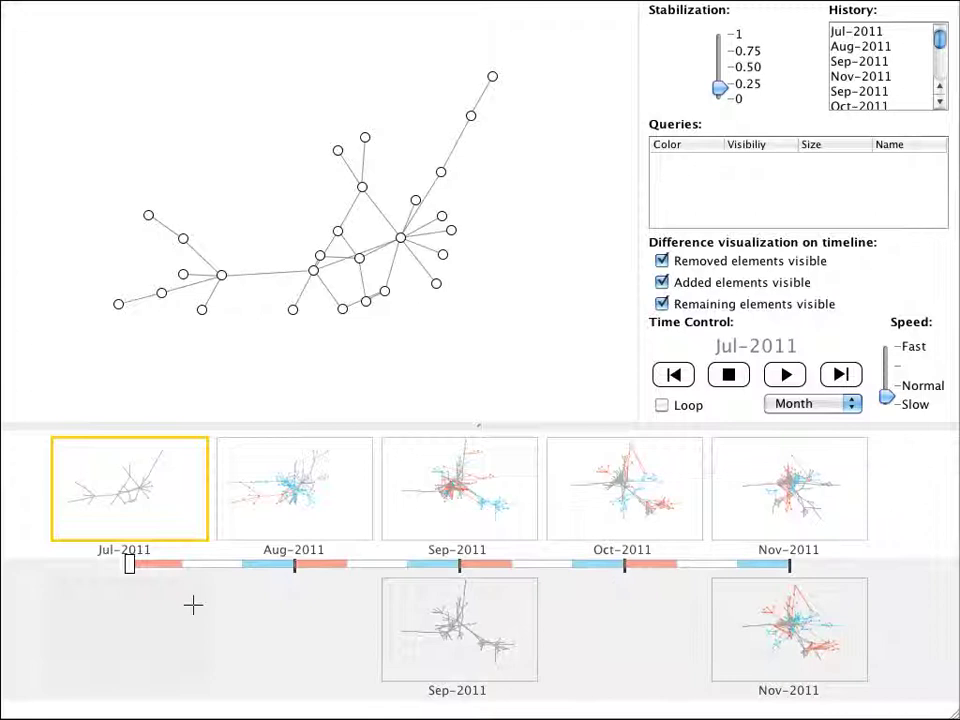
# Hide the removed and added elements in the difference visualization and remove Sep-2011 from the comparison row beneath the timeline
pyautogui.click(663, 261)
pyautogui.click(664, 283)
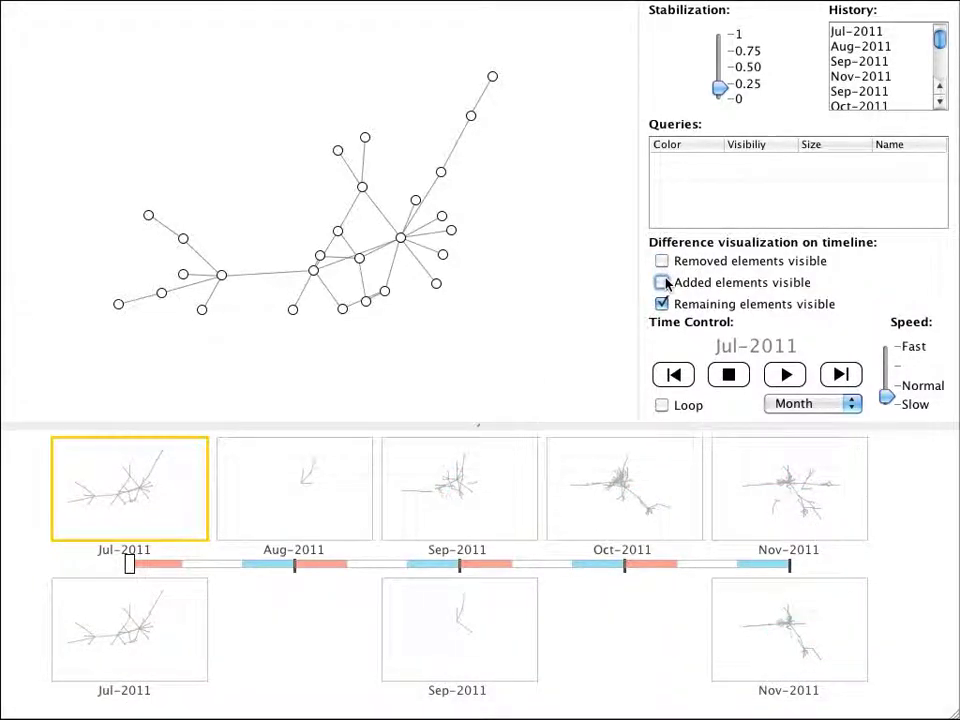
pyautogui.rightClick(512, 613)
pyautogui.click(553, 577)
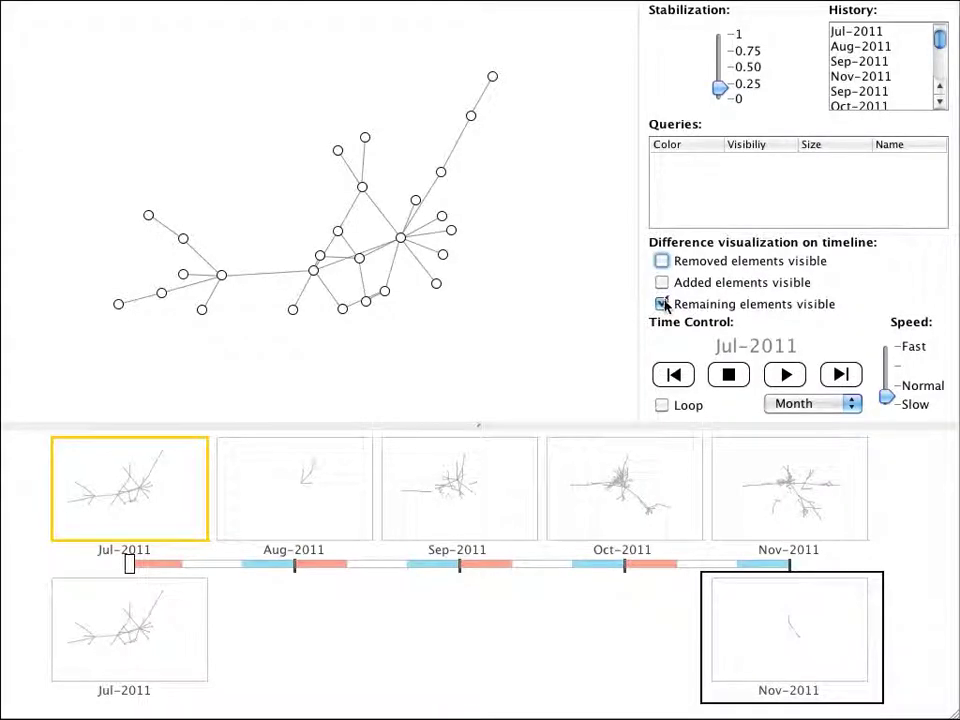
pyautogui.click(662, 304)
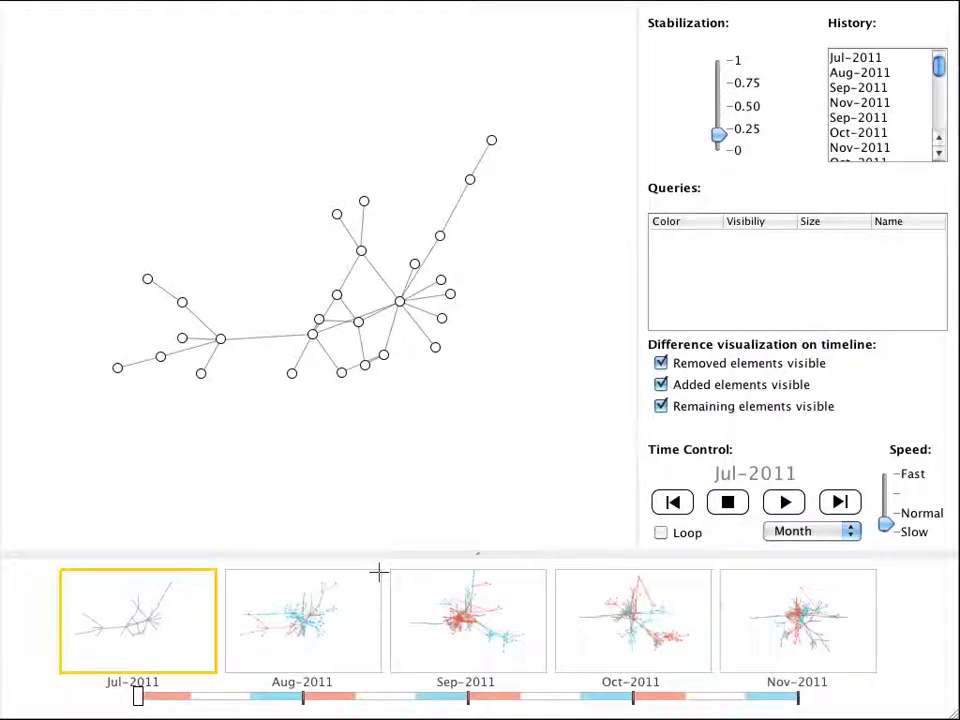
# Turn on looping for the timeline playback
pyautogui.click(377, 576)
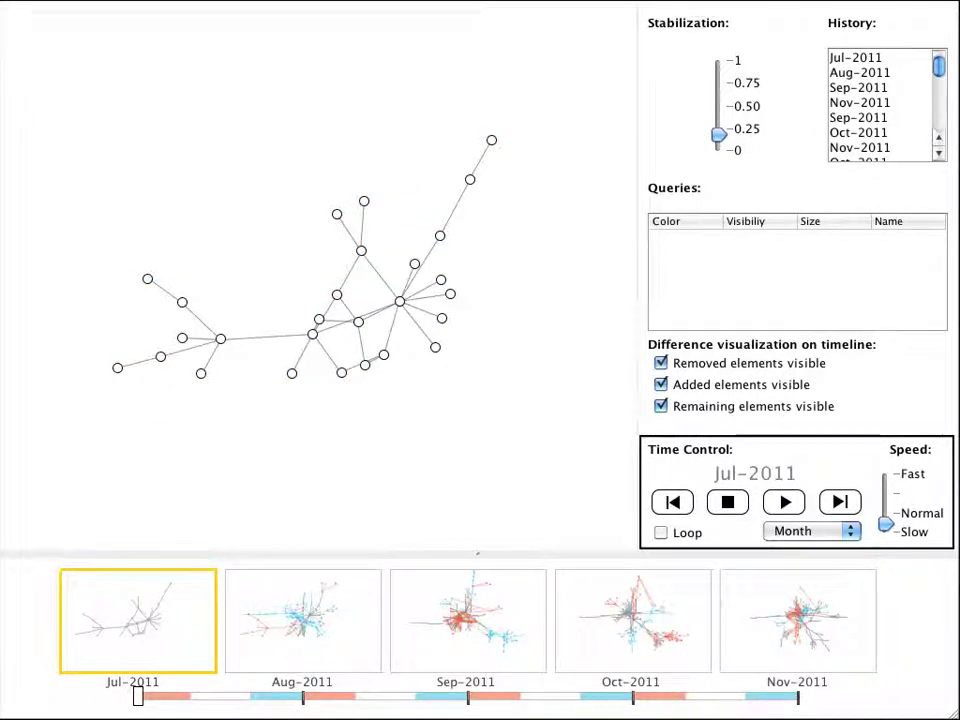
pyautogui.click(663, 535)
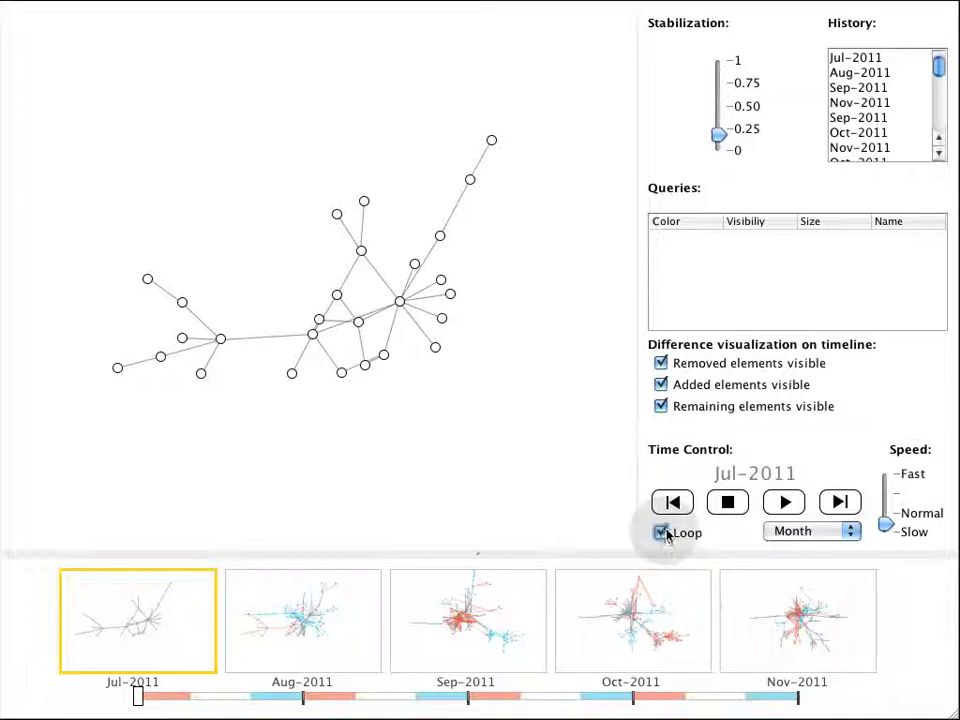
# Set the playback speed to Normal and play the timeline animation from Jul-2011
pyautogui.moveTo(885, 524); pyautogui.dragTo(885, 513)
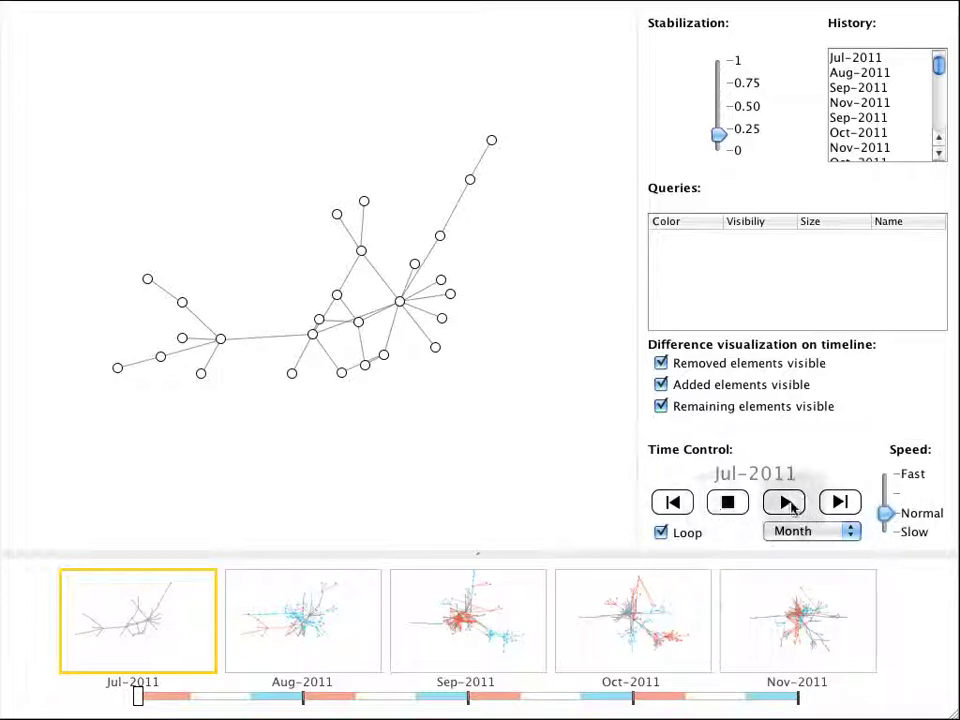
pyautogui.click(787, 503)
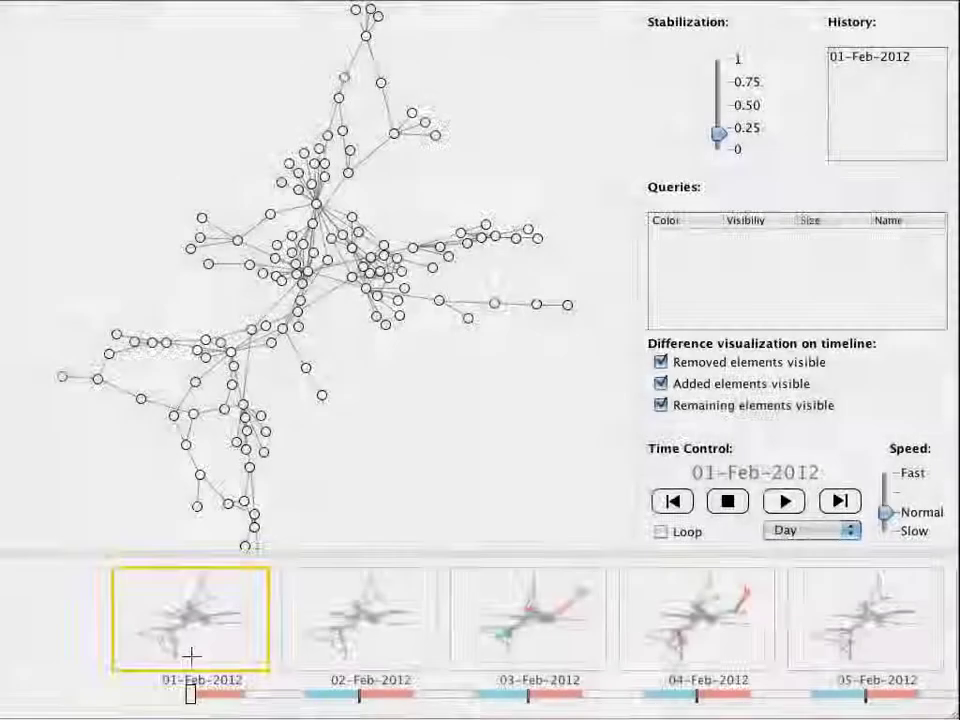
# Shrink the daily timeline thumbnails to fit more snapshots, and enlarge them again
pyautogui.scroll(-2, 191, 655)
pyautogui.scroll(-1, 191, 655)
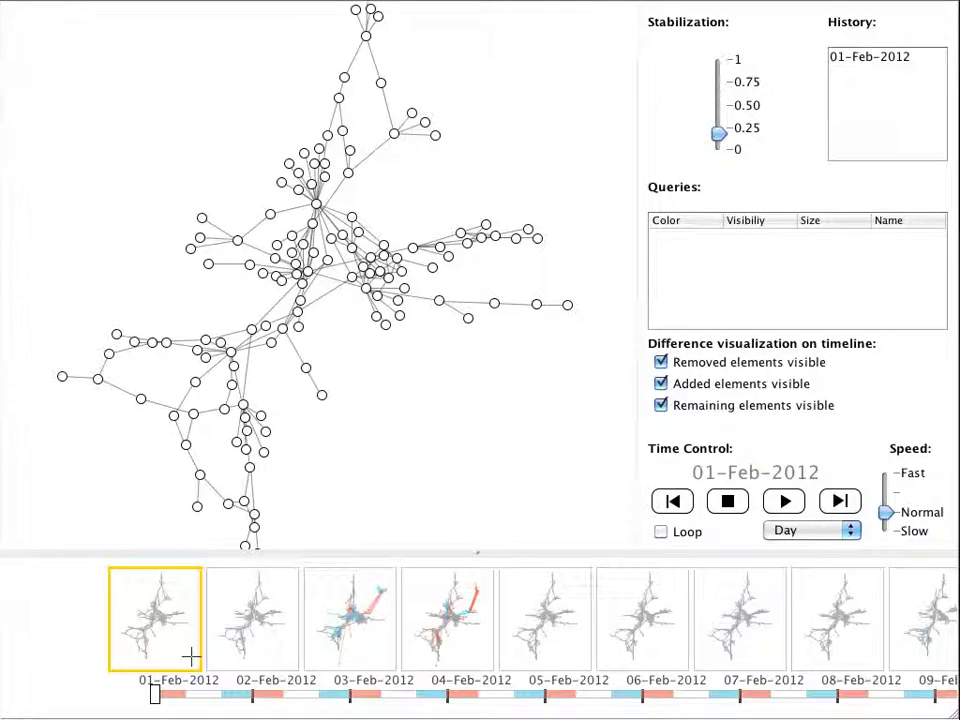
pyautogui.scroll(3, 191, 655)
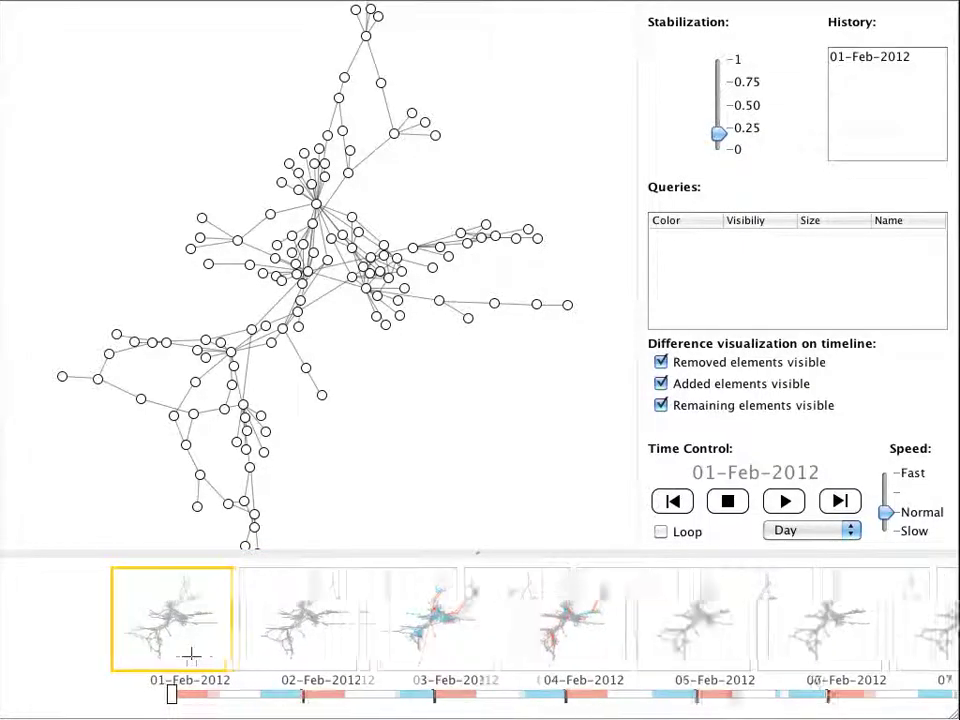
# Switch the time granularity from Day to Month, and from Month to Week
pyautogui.click(835, 531)
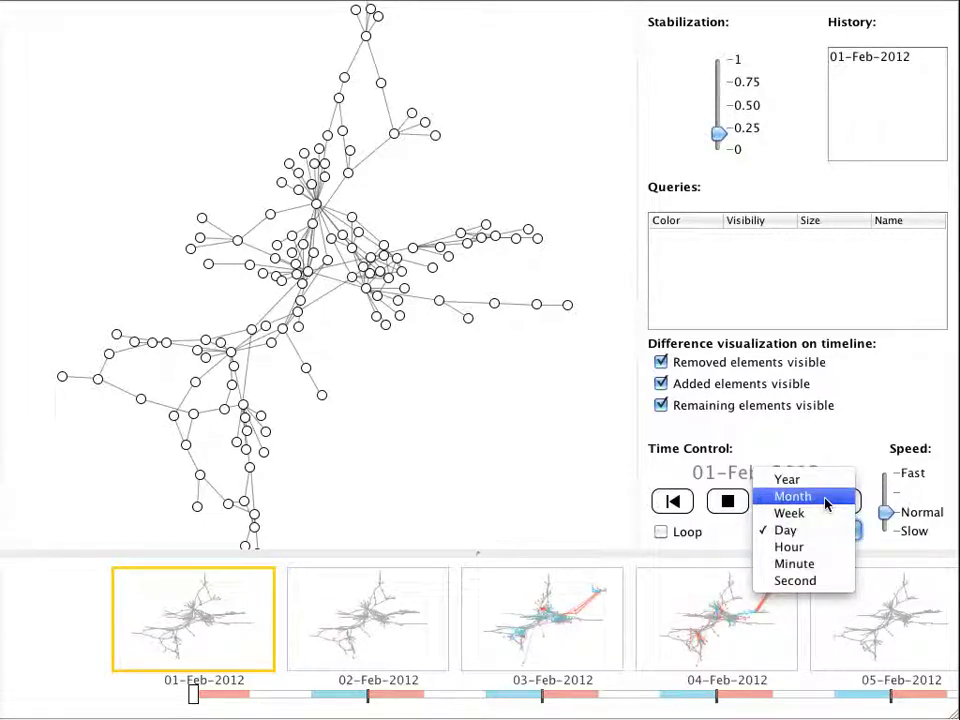
pyautogui.click(826, 500)
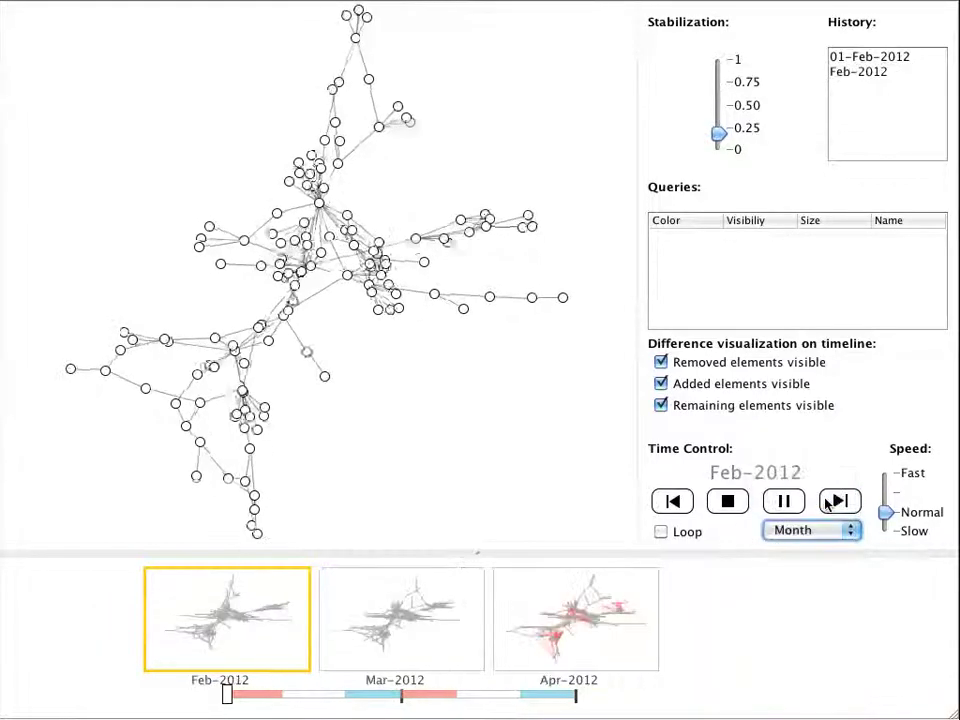
pyautogui.click(810, 531)
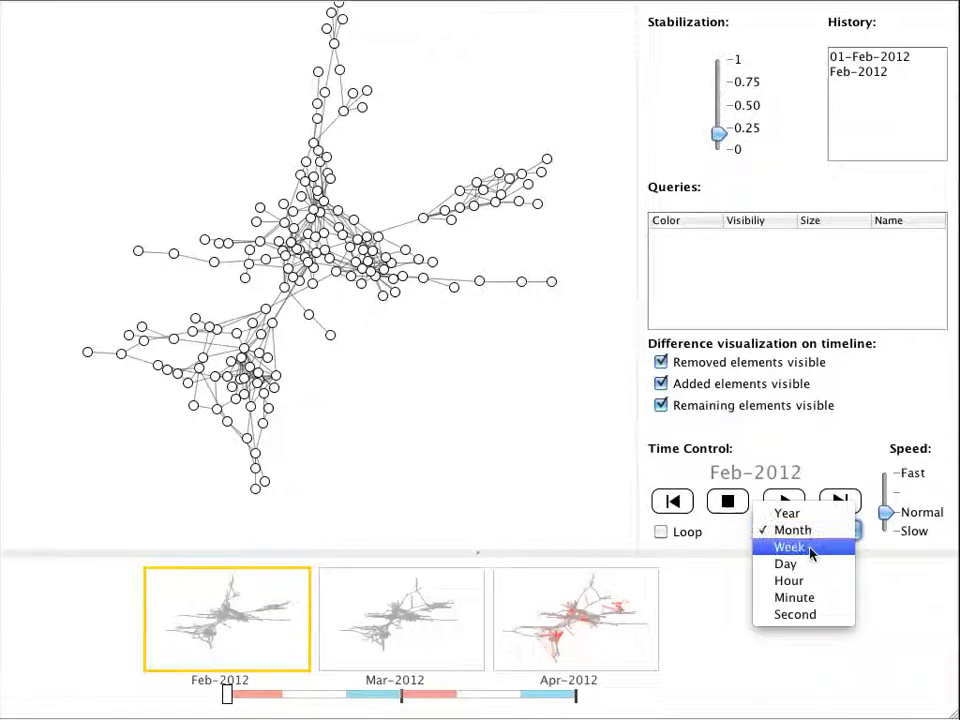
pyautogui.click(811, 549)
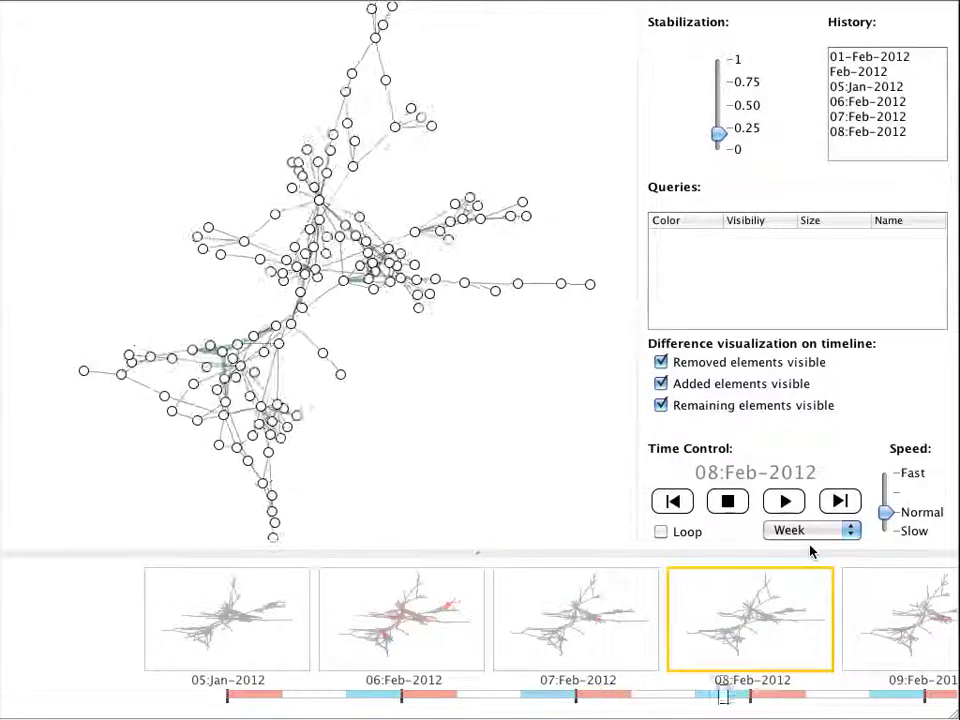
# Revisit the 05:Jan-2012 and 07:Feb-2012 snapshots from the history
pyautogui.click(868, 88)
pyautogui.click(868, 117)
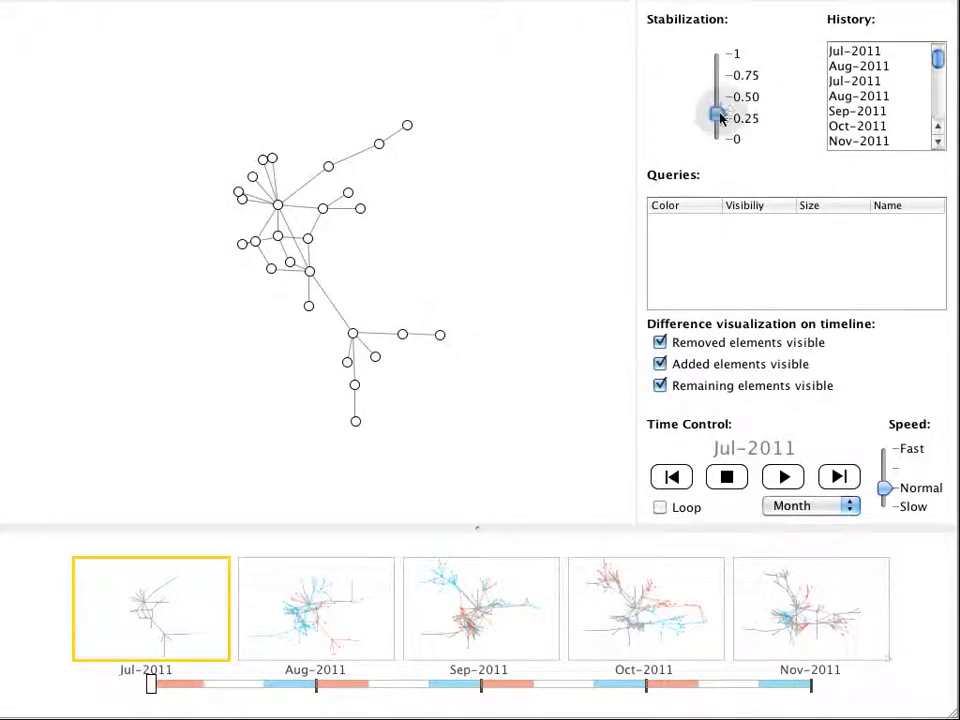
# Set the stabilization to 0, play the timeline through to Nov-2011, and return to Jul-2011
pyautogui.moveTo(720, 114); pyautogui.dragTo(716, 139)
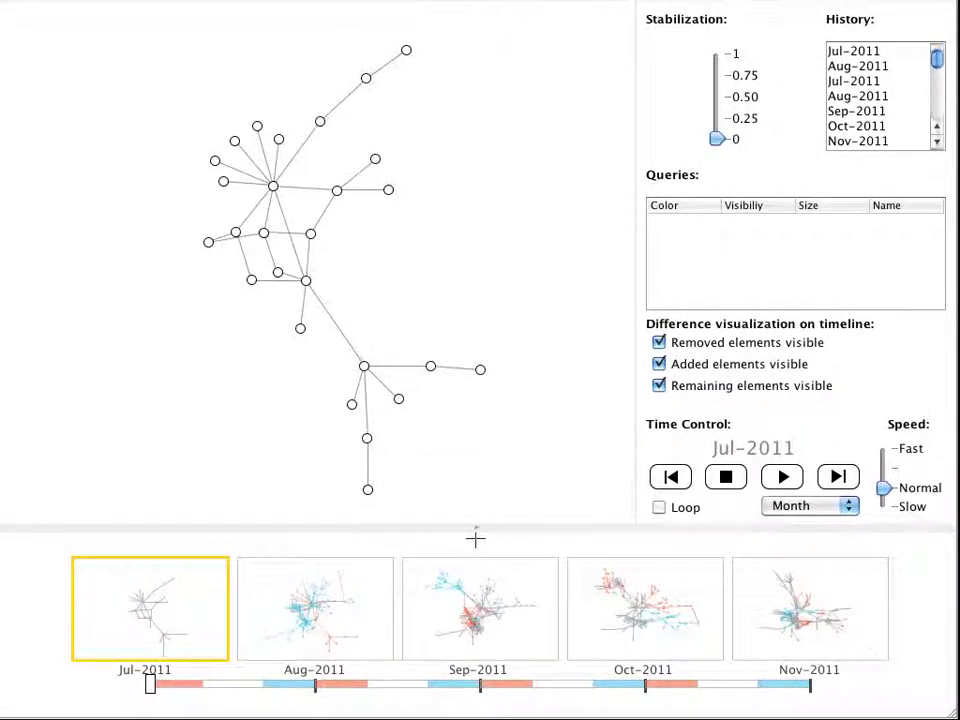
pyautogui.press('space')
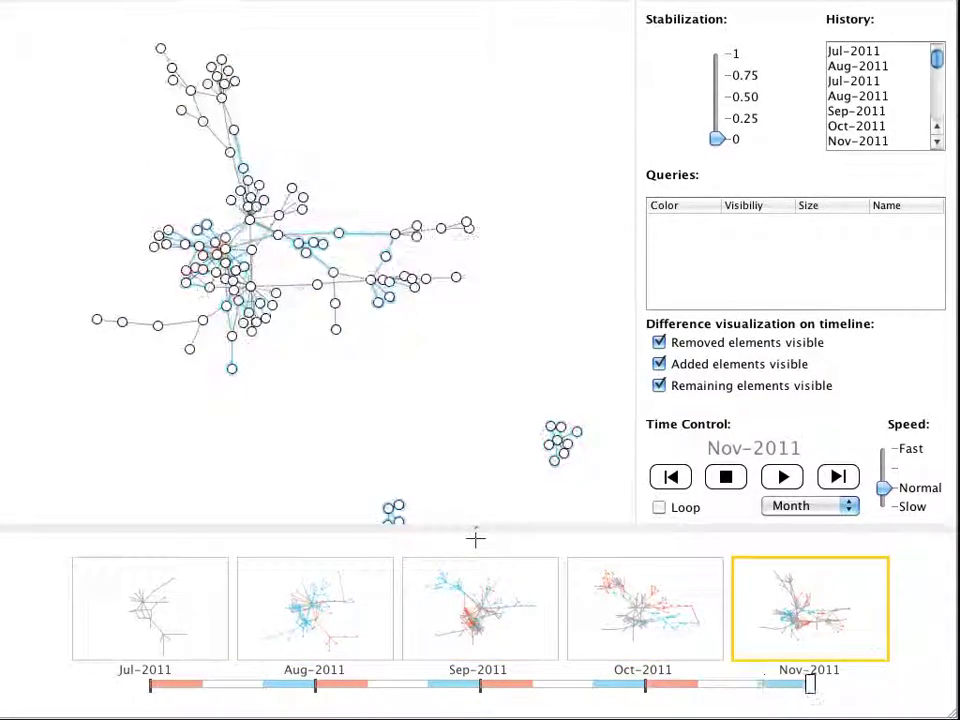
pyautogui.press('Left')
pyautogui.click(189, 607)
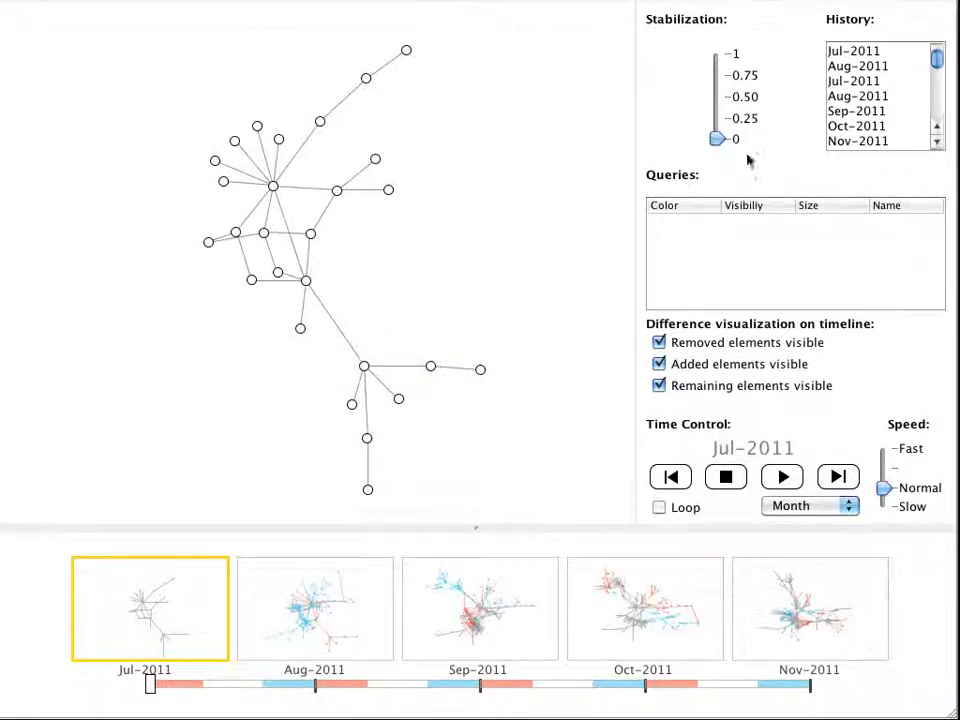
# Set the stabilization to 1, advance month by month through the timeline, and return to Jul-2011
pyautogui.moveTo(718, 140); pyautogui.dragTo(720, 56)
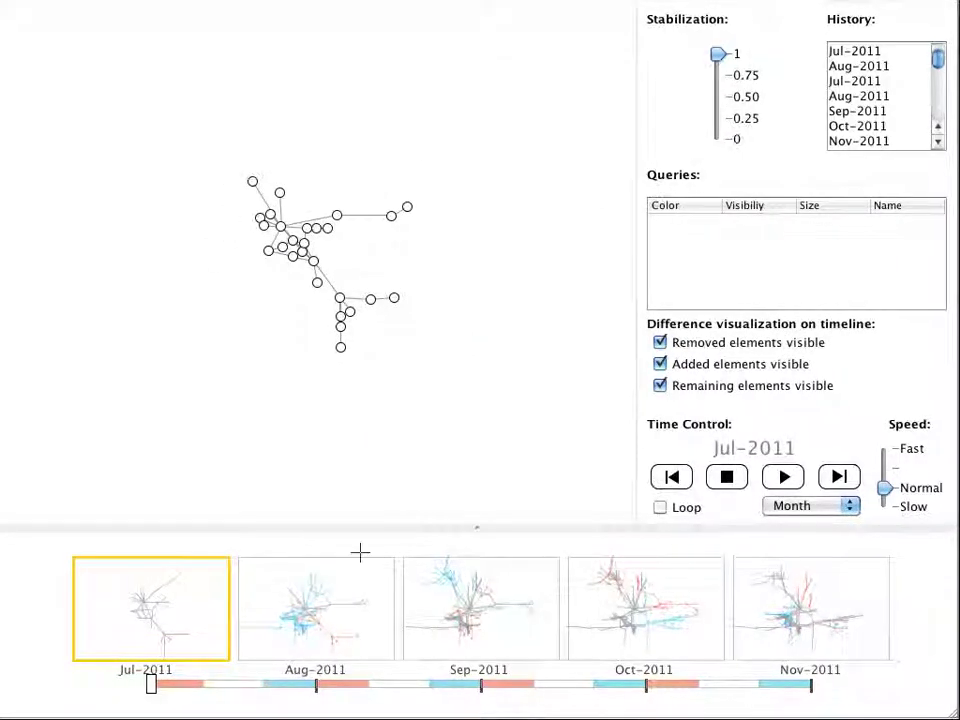
pyautogui.press('Right')
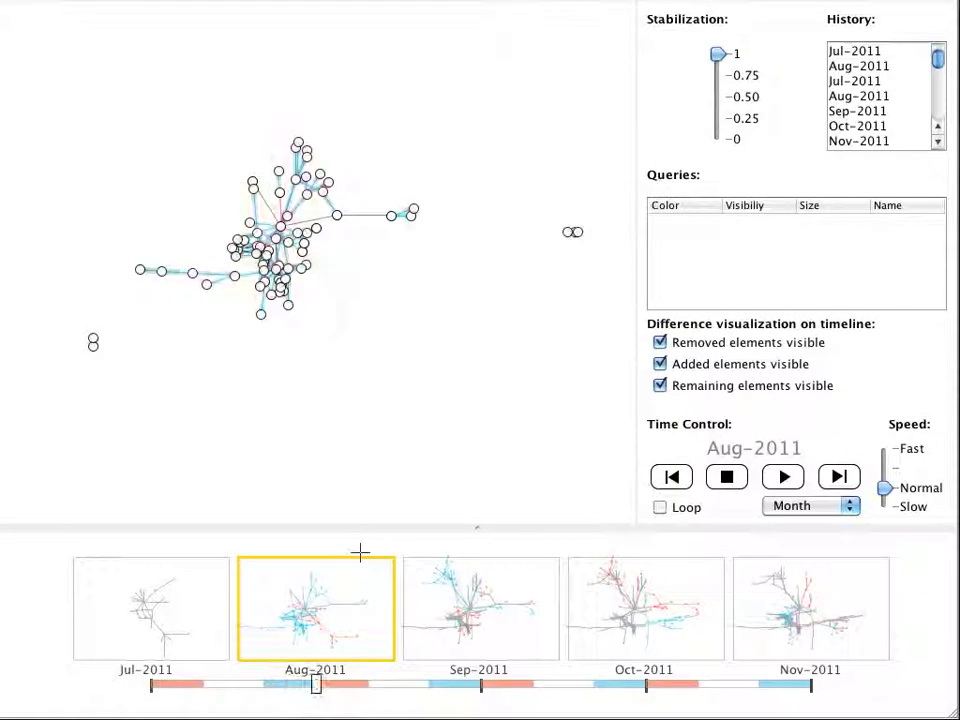
pyautogui.press('Right')
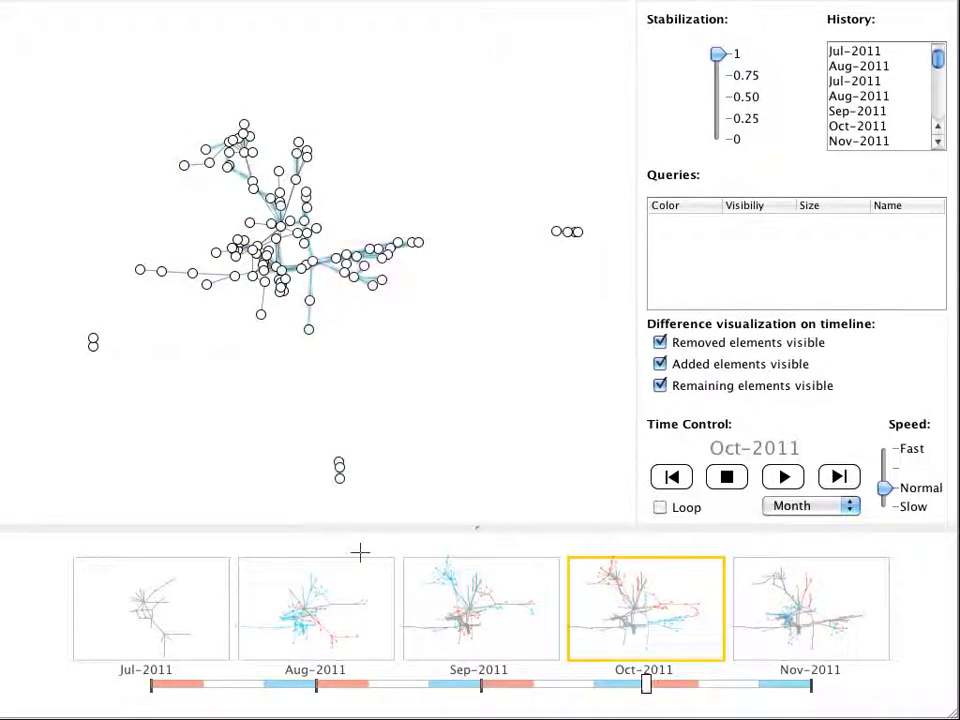
pyautogui.click(360, 553)
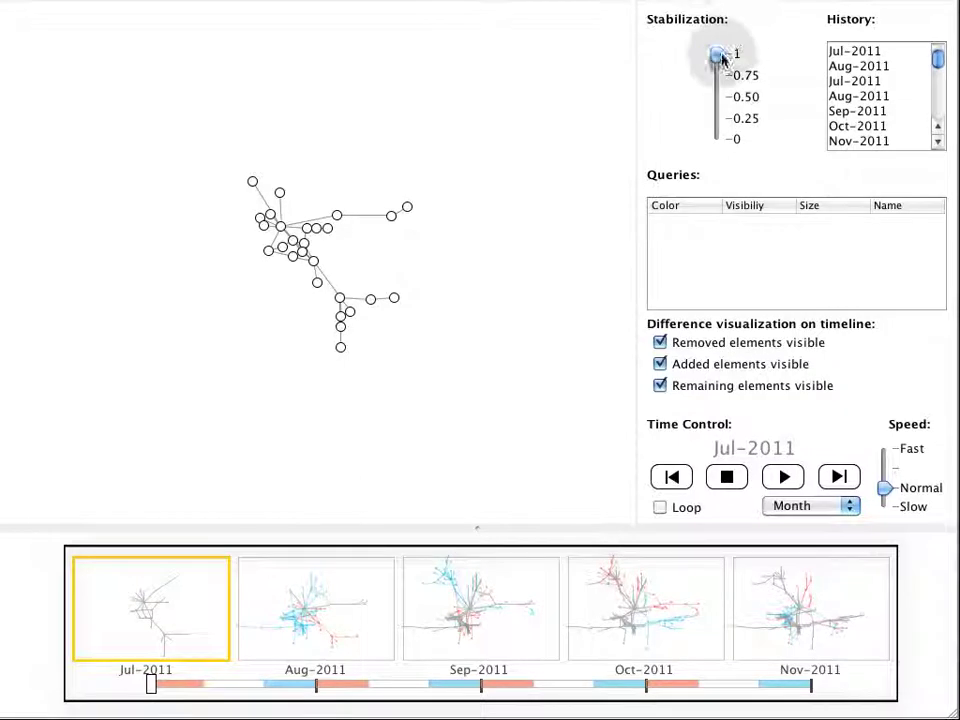
# Lower the stabilization to slightly below 0.25 and select the Jul-2011 snapshot on the timeline
pyautogui.moveTo(722, 60); pyautogui.dragTo(727, 127)
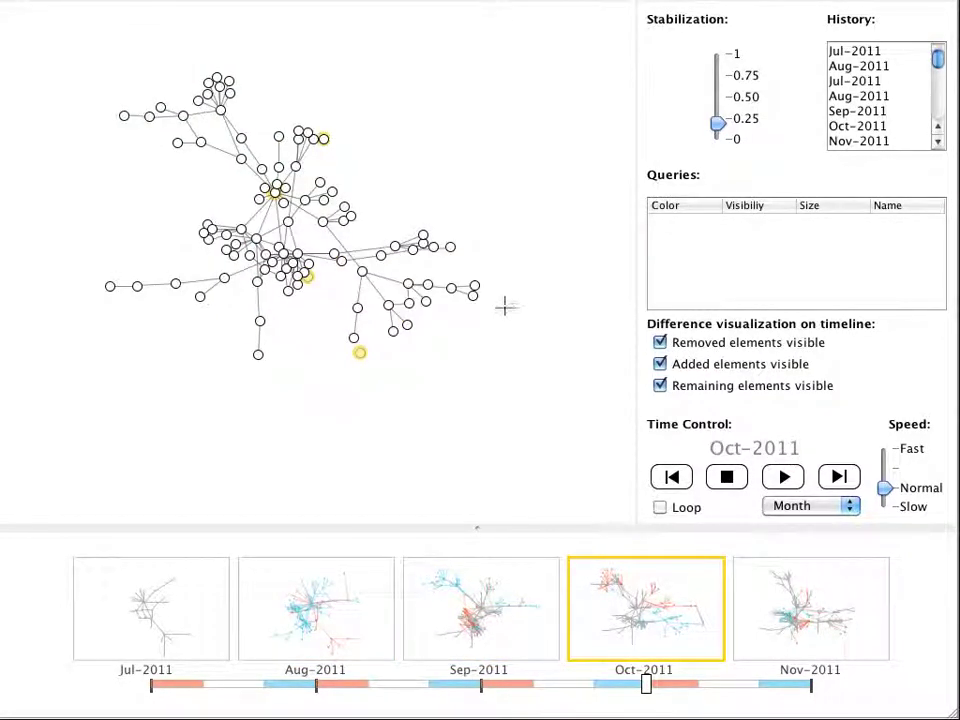
pyautogui.click(218, 577)
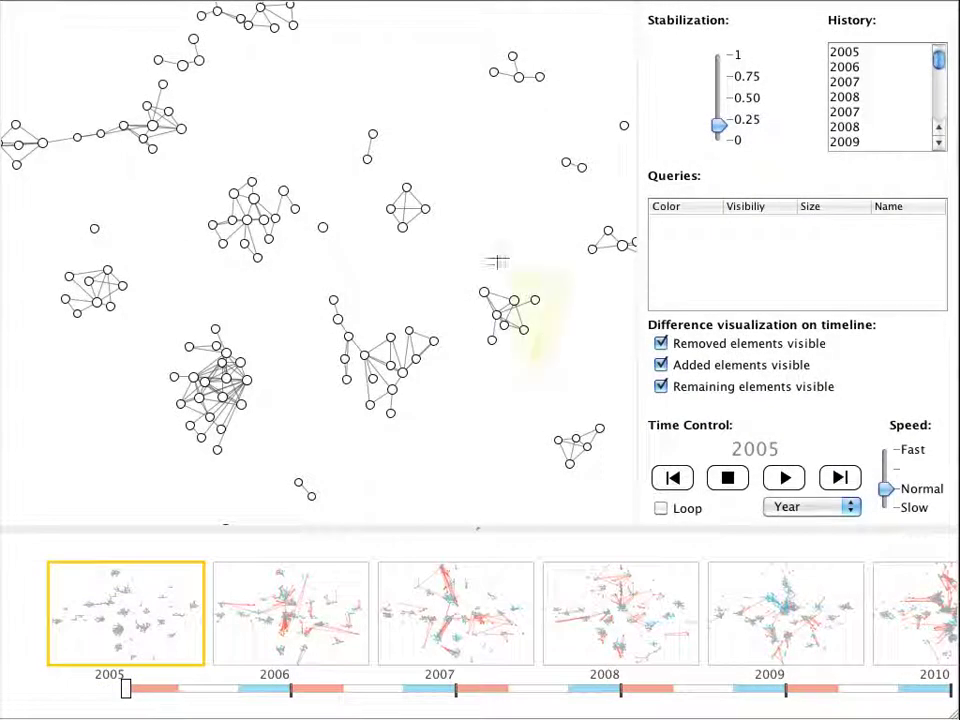
# Lasso the small cluster and the dense 20-node cluster in the 2005 graph to create a query for each
pyautogui.moveTo(456, 330); pyautogui.dragTo(458, 332)
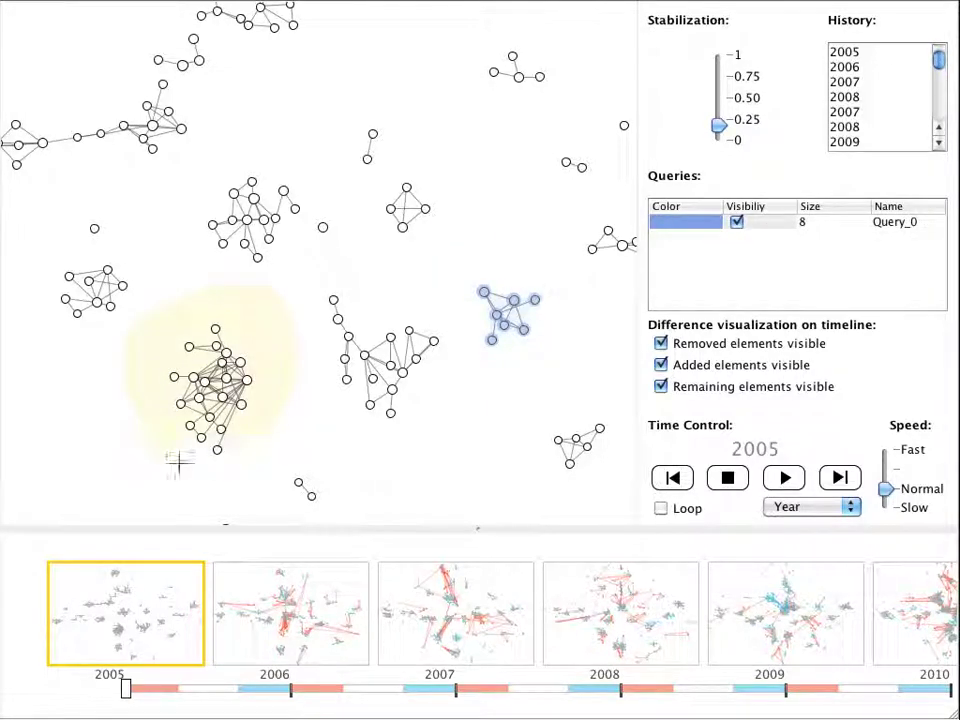
pyautogui.moveTo(179, 461); pyautogui.dragTo(225, 474)
# In the 2006 graph, add the blue cluster's unselected nodes to its query and lasso the large cluster above the purple one as a new query
pyautogui.click(326, 569)
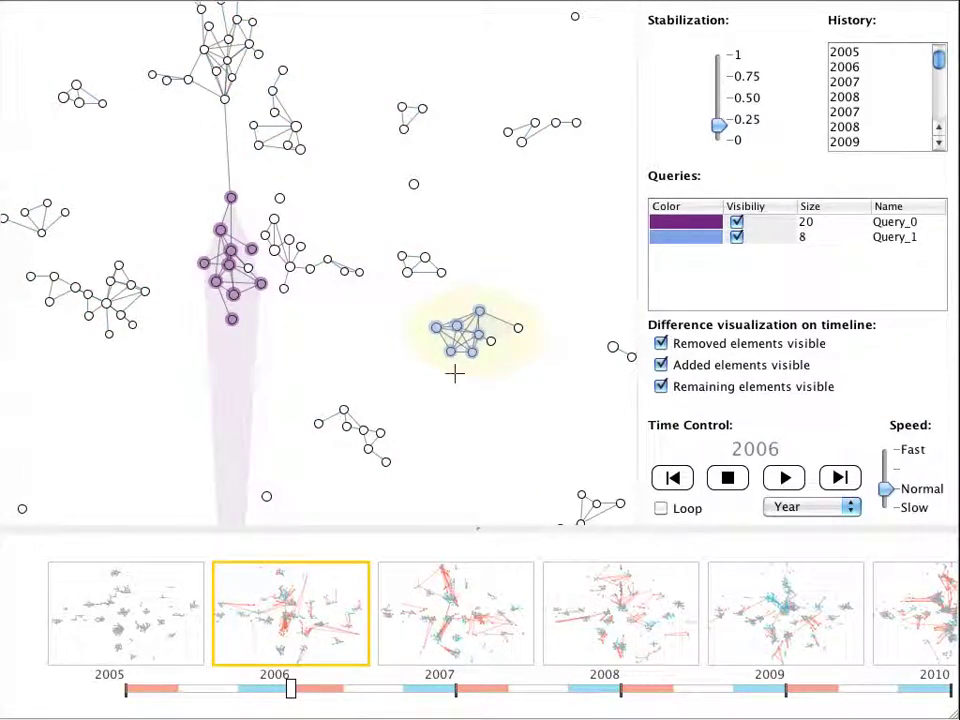
pyautogui.moveTo(358, 232); pyautogui.dragTo(353, 387)
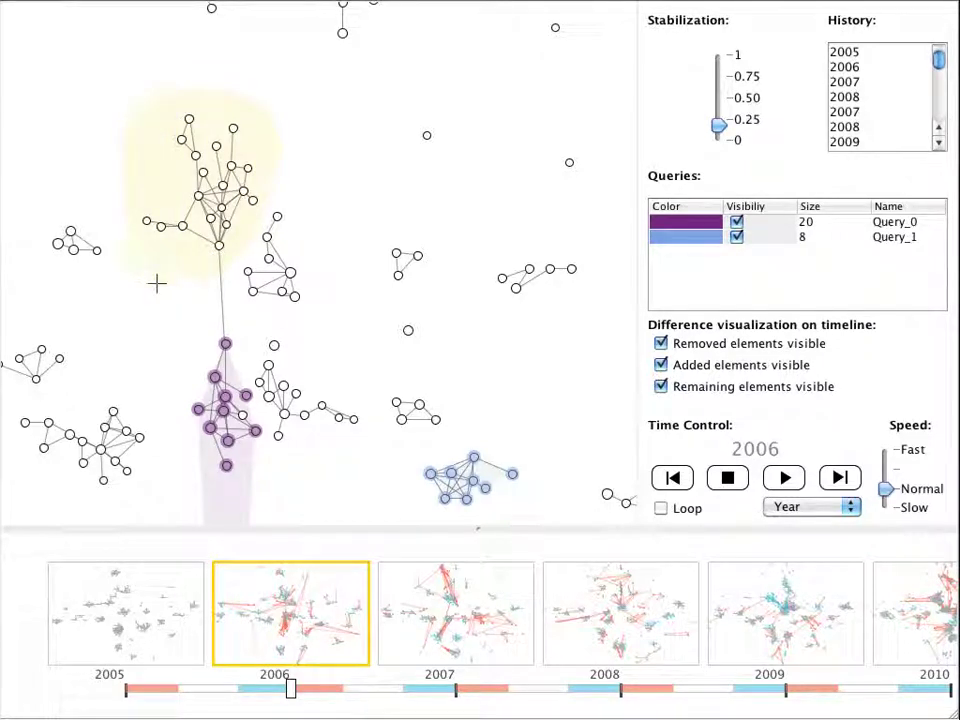
pyautogui.moveTo(157, 283); pyautogui.dragTo(156, 283)
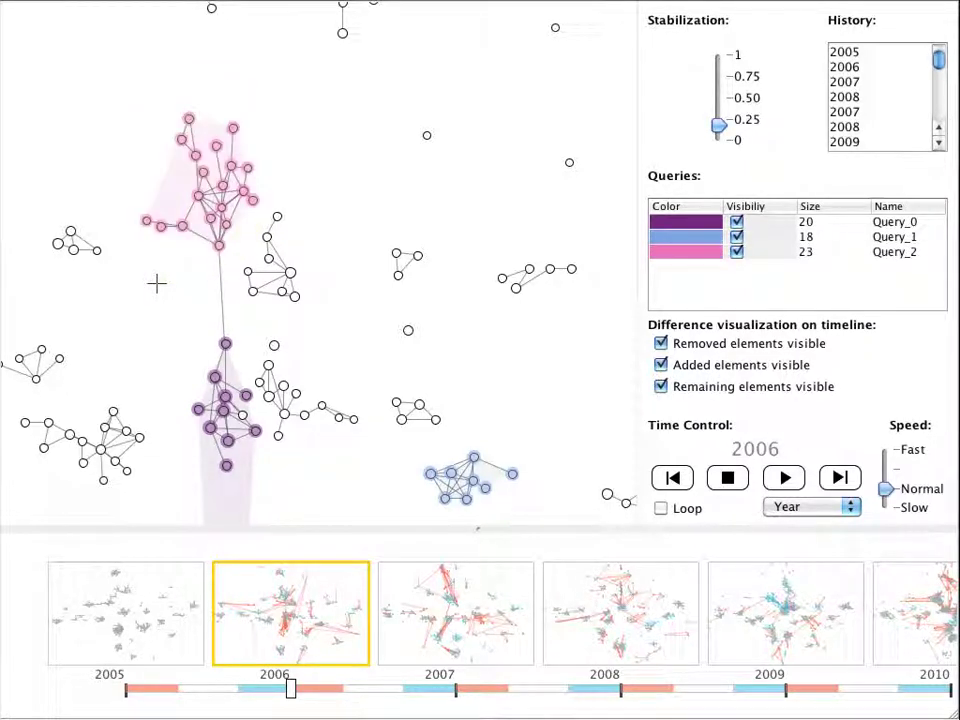
# Delete the blue query from the query list
pyautogui.rightClick(697, 244)
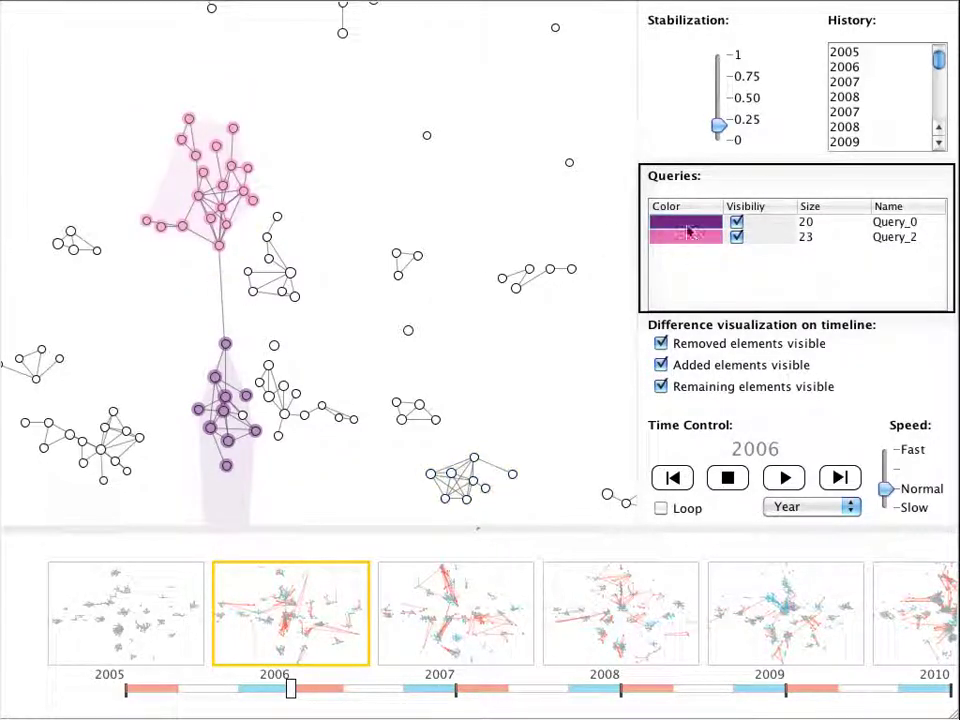